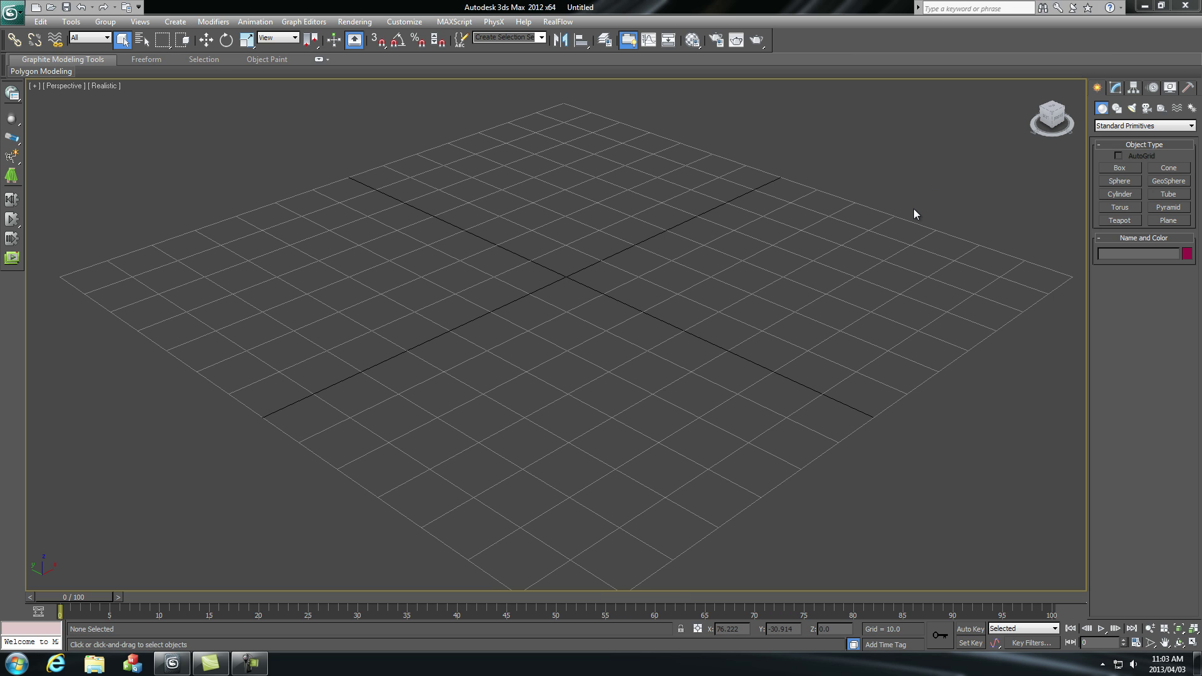
Create a plane named Floor across the home grid
scroll(923, 247, down, 3)
click(1169, 221)
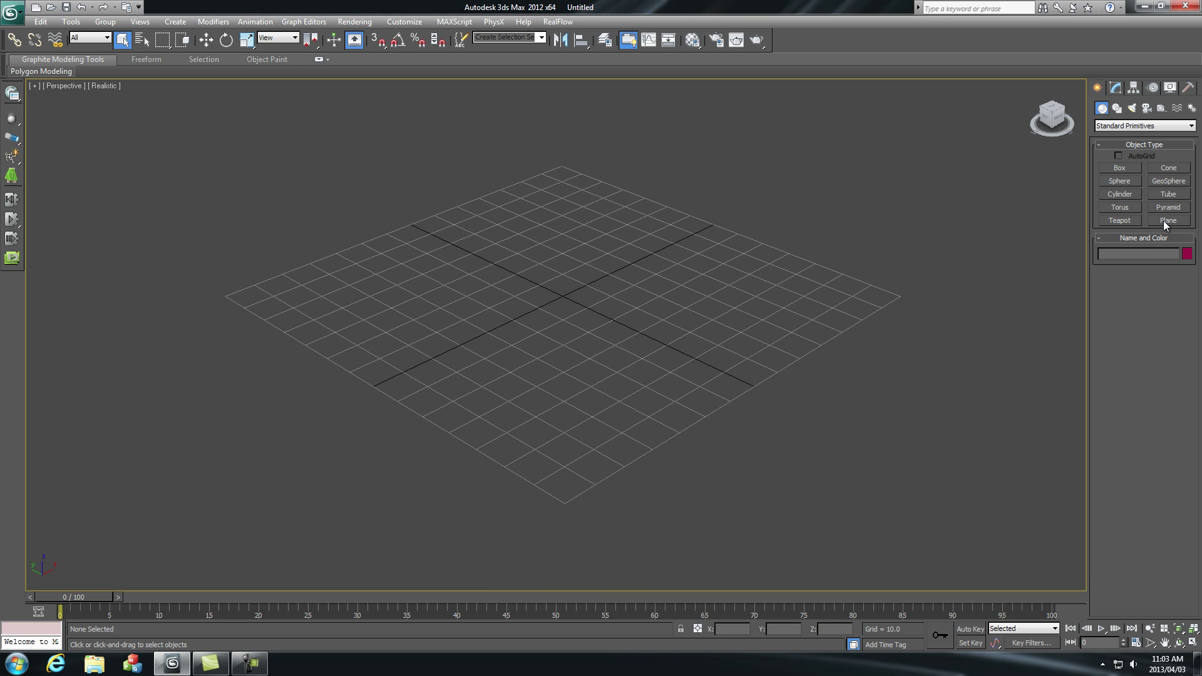
drag(557, 168, 579, 511)
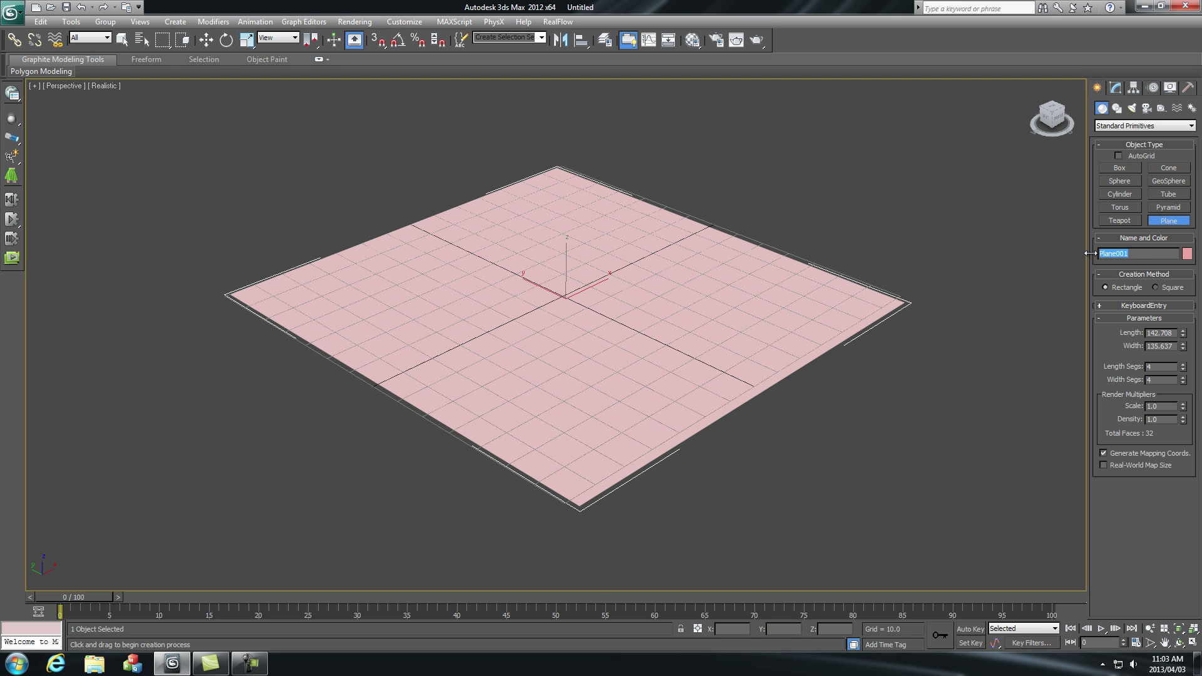
text(F)
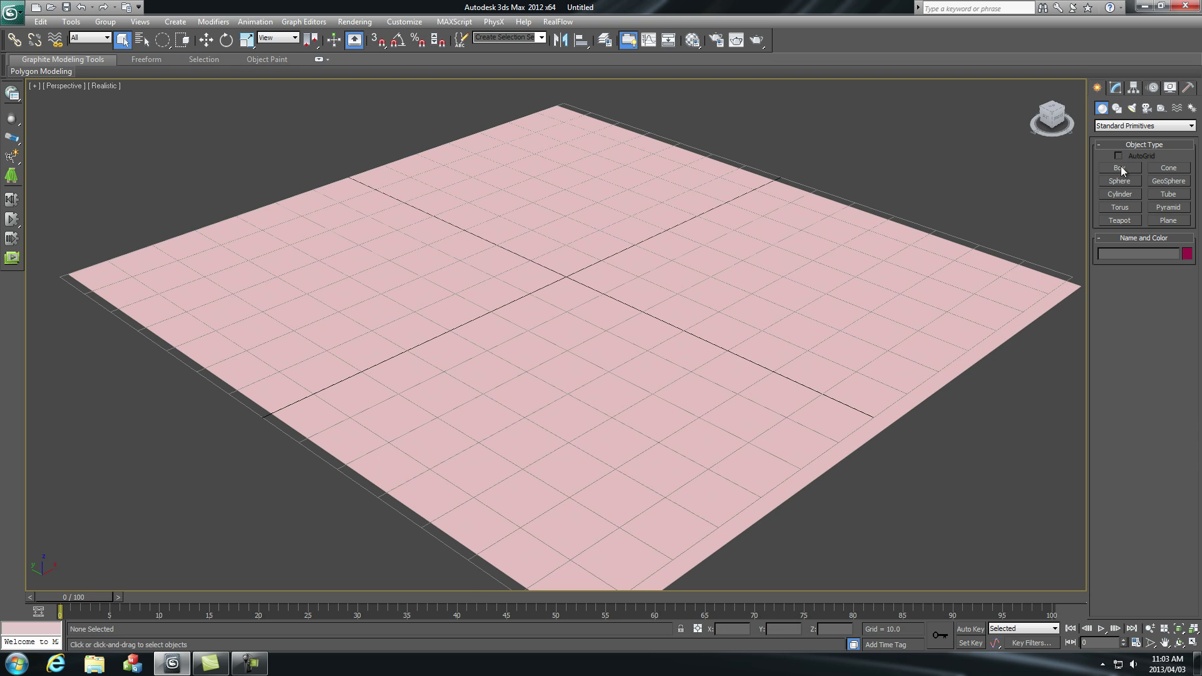
Draw a tall box standing on the Floor plane
click(1120, 168)
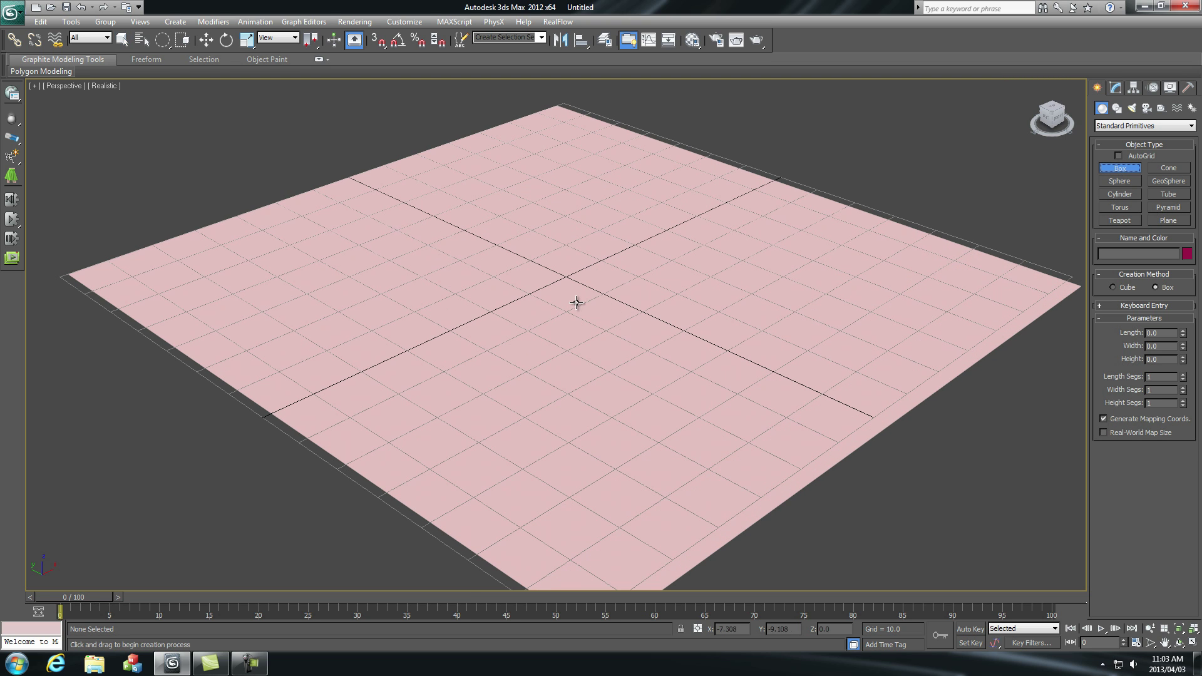
drag(383, 275, 472, 420)
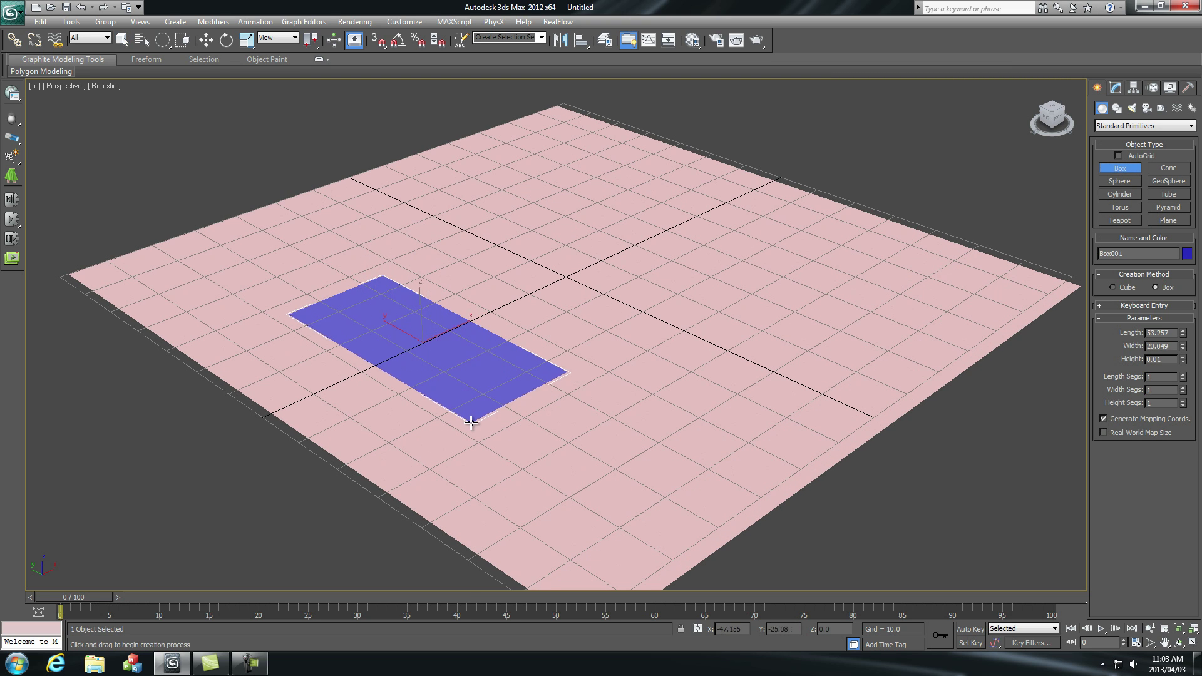
click(466, 269)
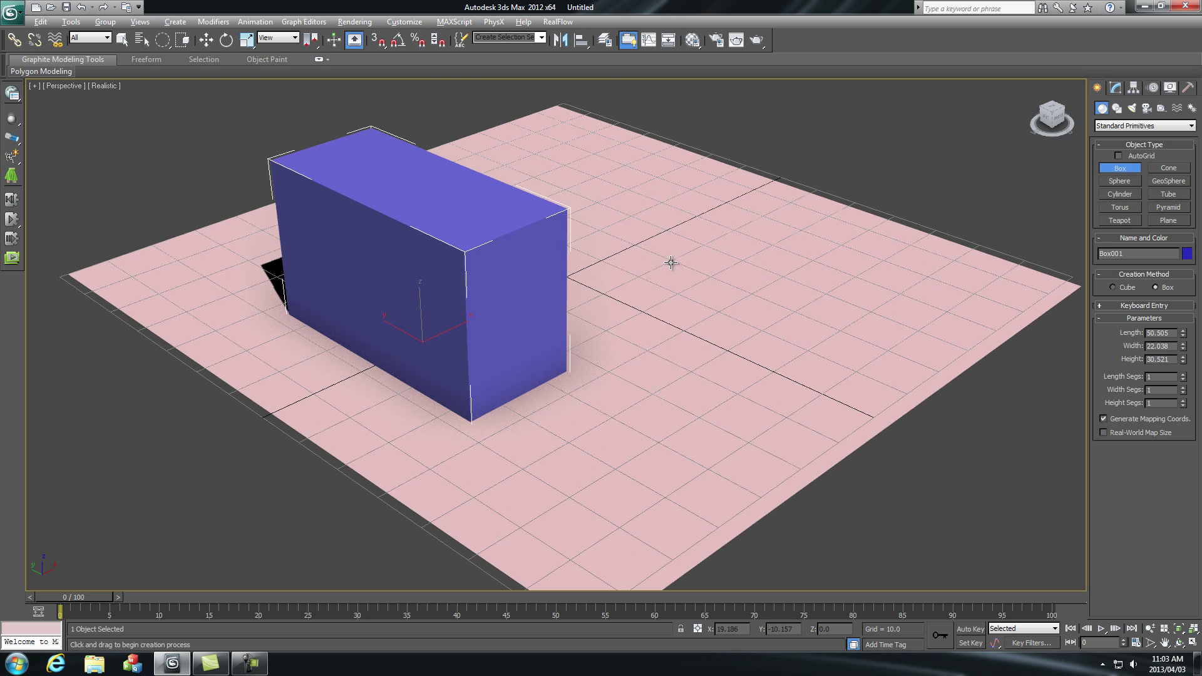
alt+middle_drag(671, 261, 612, 263)
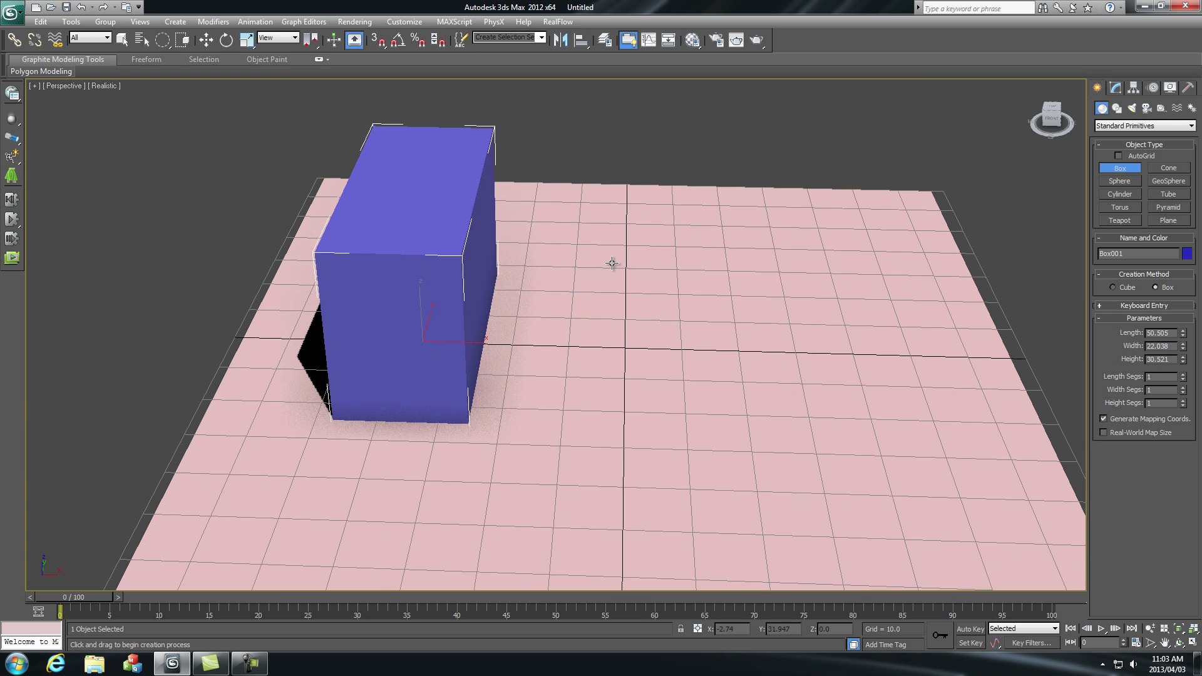
Draw a sphere to the right of the box and lift it onto the floor
click(1121, 181)
drag(791, 337, 836, 356)
key(w)
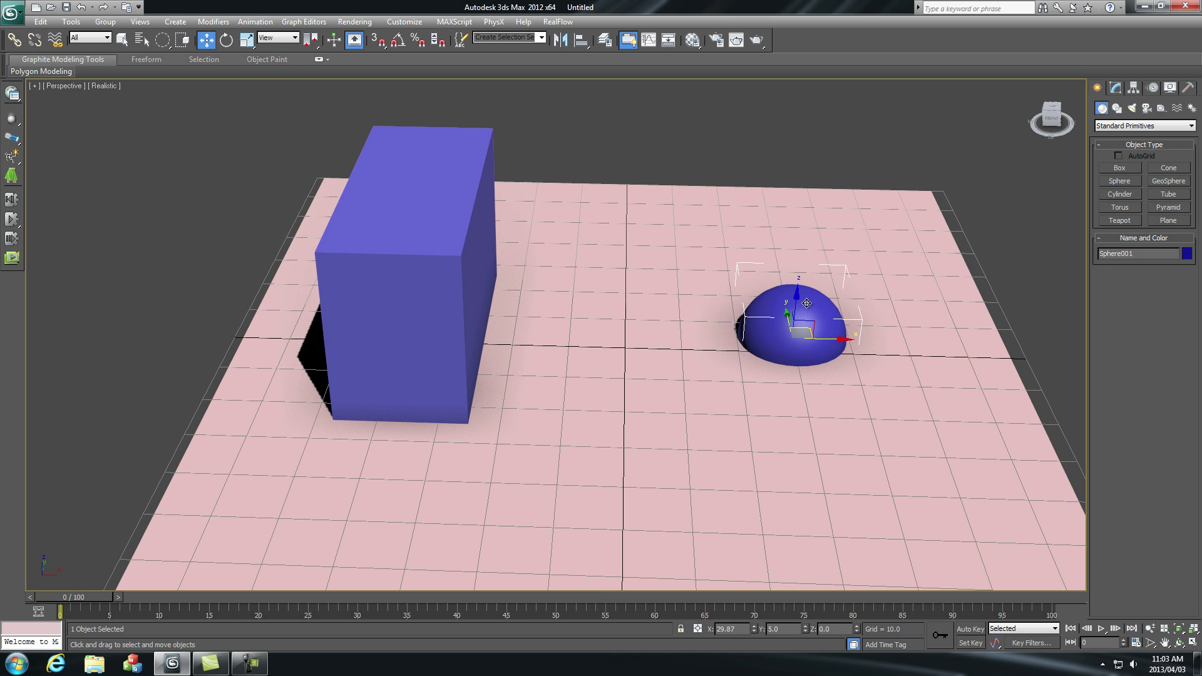
drag(800, 296, 801, 257)
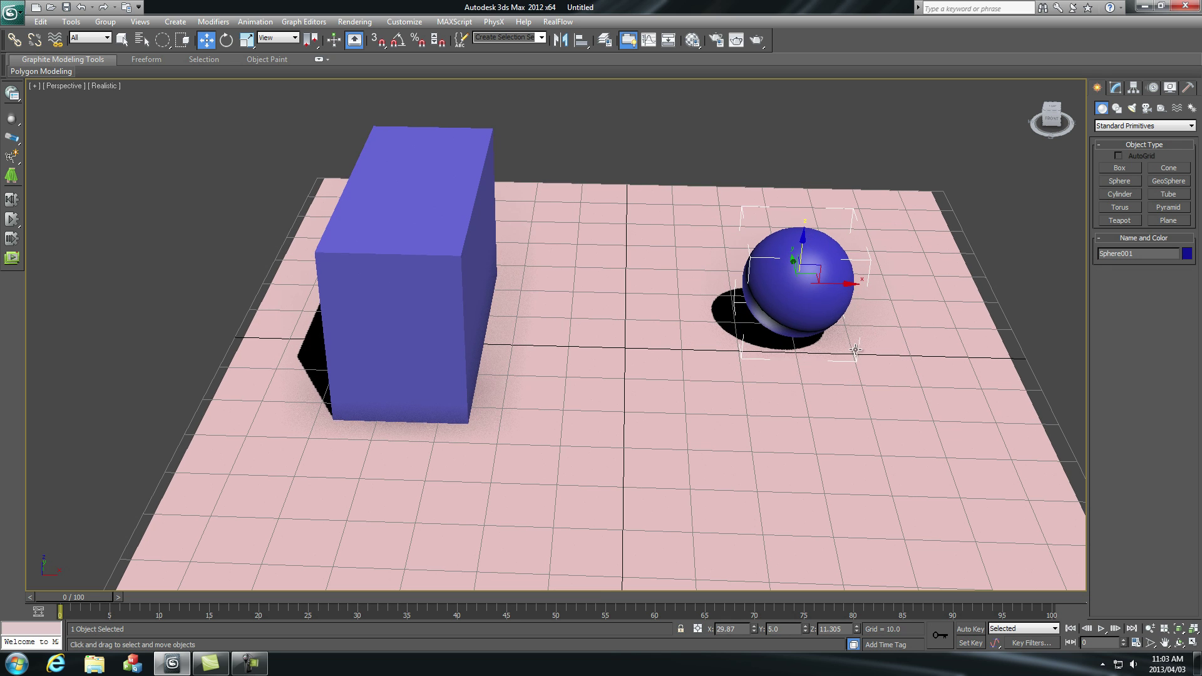
alt+middle_drag(857, 351, 845, 301)
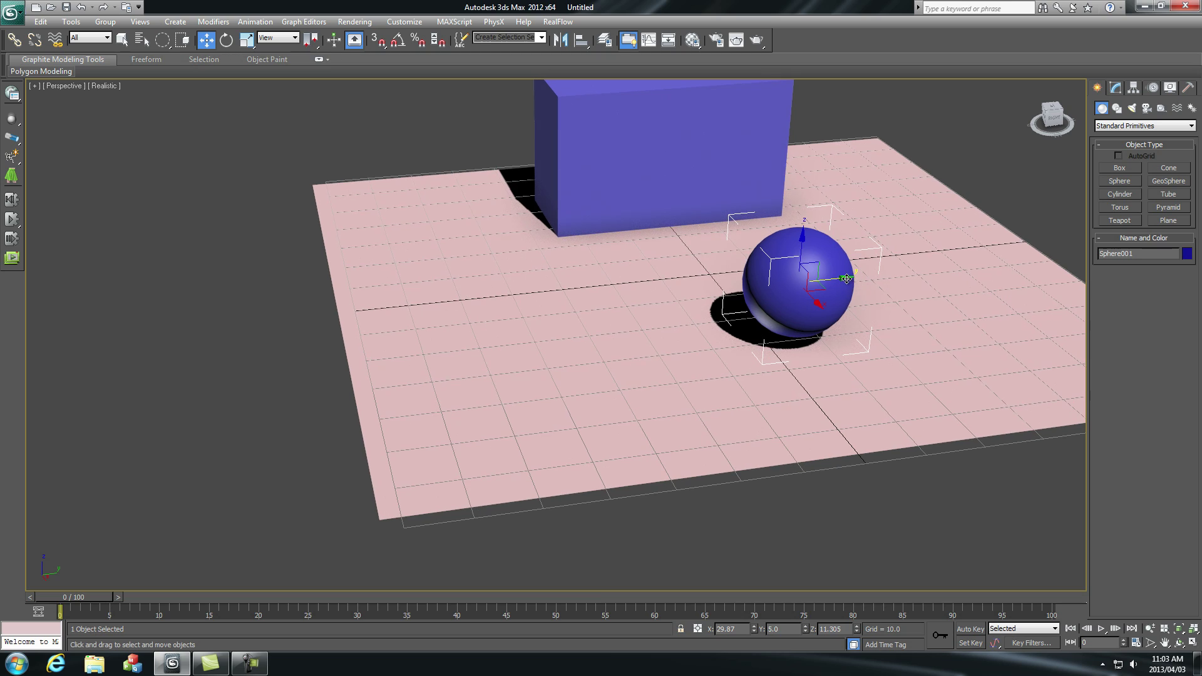
drag(846, 285, 814, 283)
alt+middle_drag(851, 344, 403, 279)
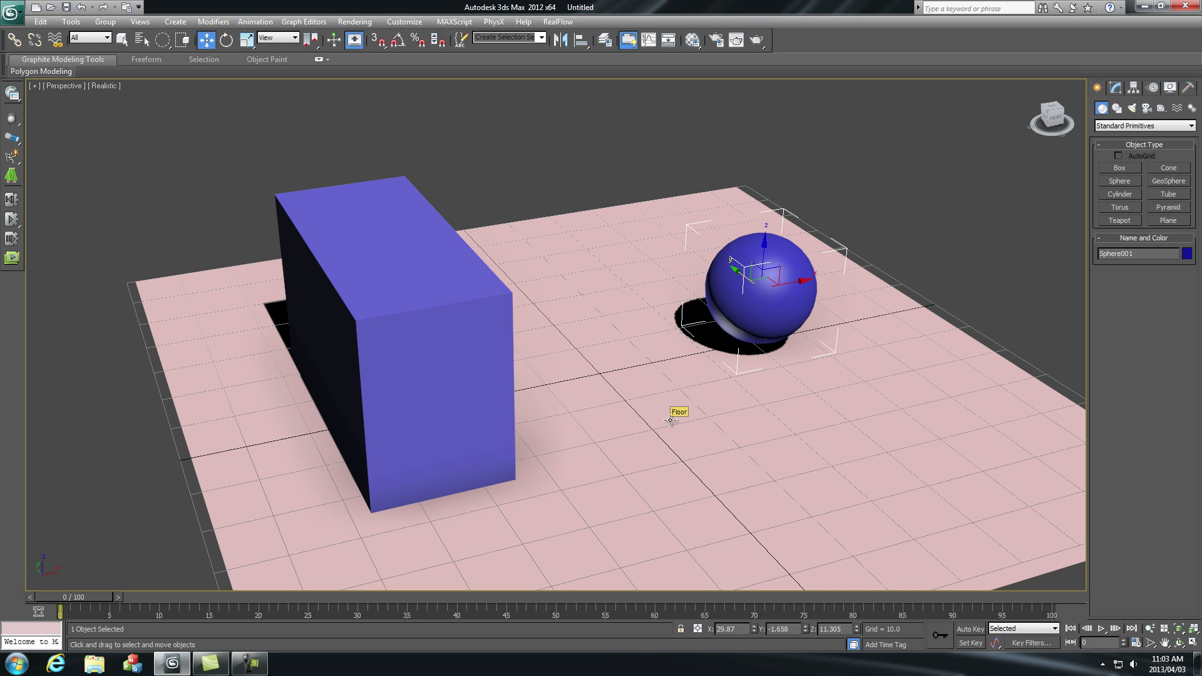
Uniform-scale the Floor plane much larger so it reaches the horizon
click(598, 419)
scroll(602, 421, down, 3)
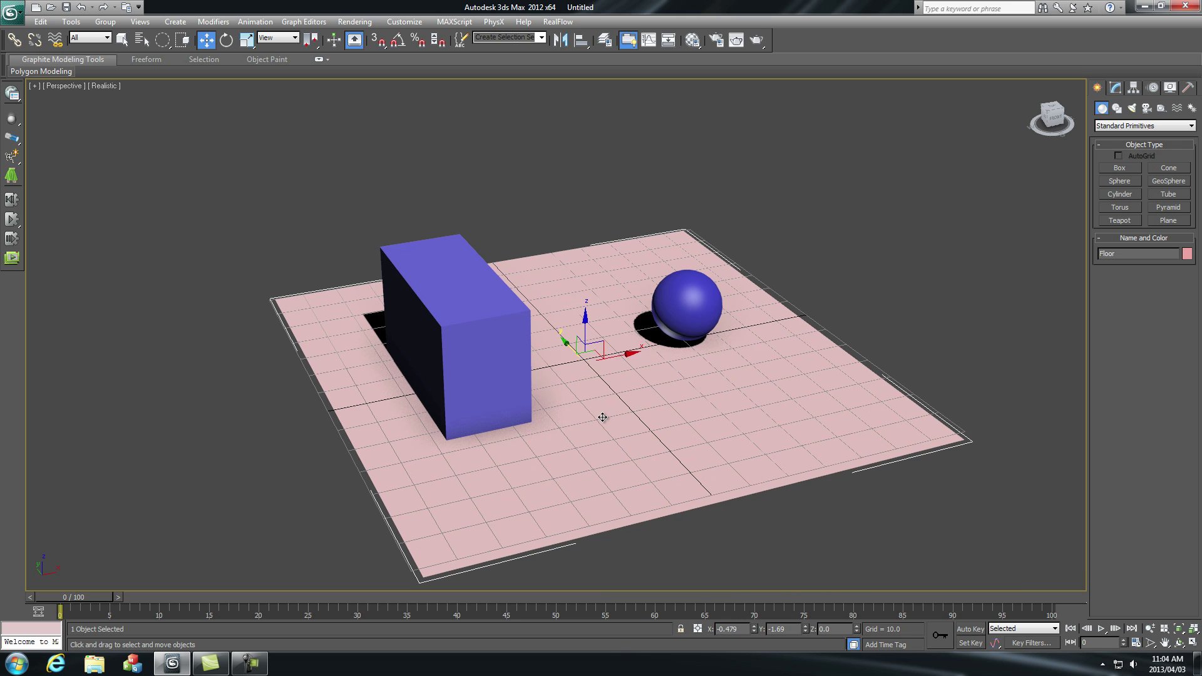
key(r)
drag(582, 349, 461, 188)
alt+middle_drag(762, 367, 806, 381)
key(q)
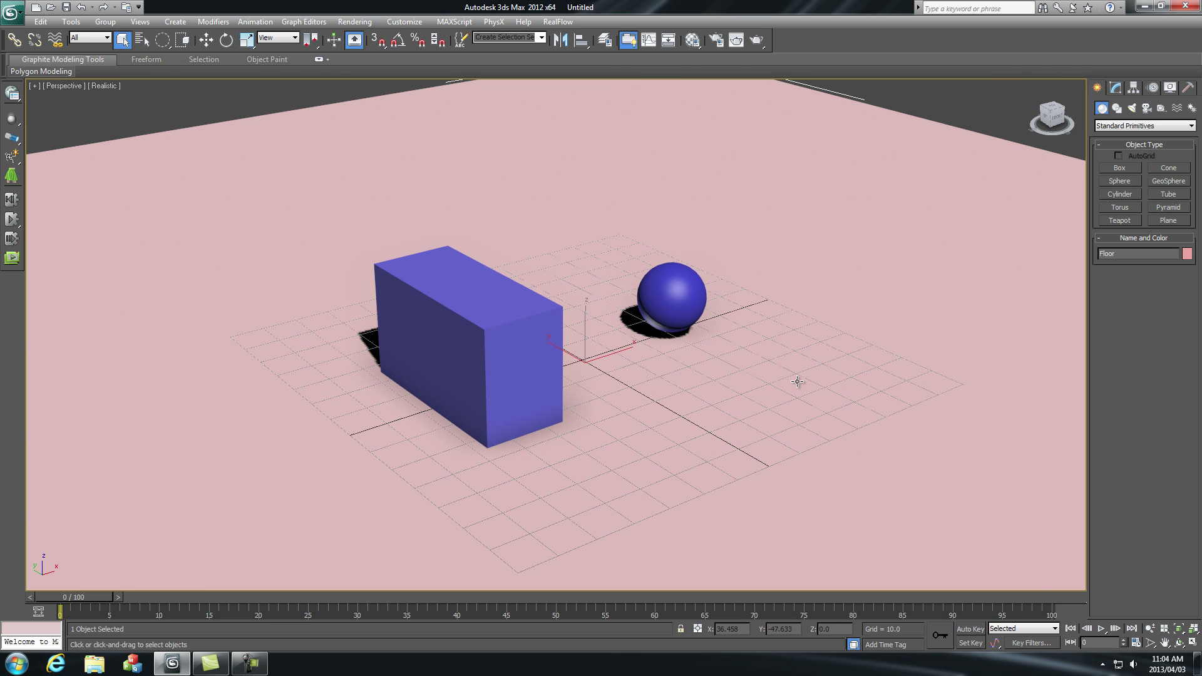
Open the RayFire floater from the Create panel's RayFire category and show its Objects lists
click(1144, 127)
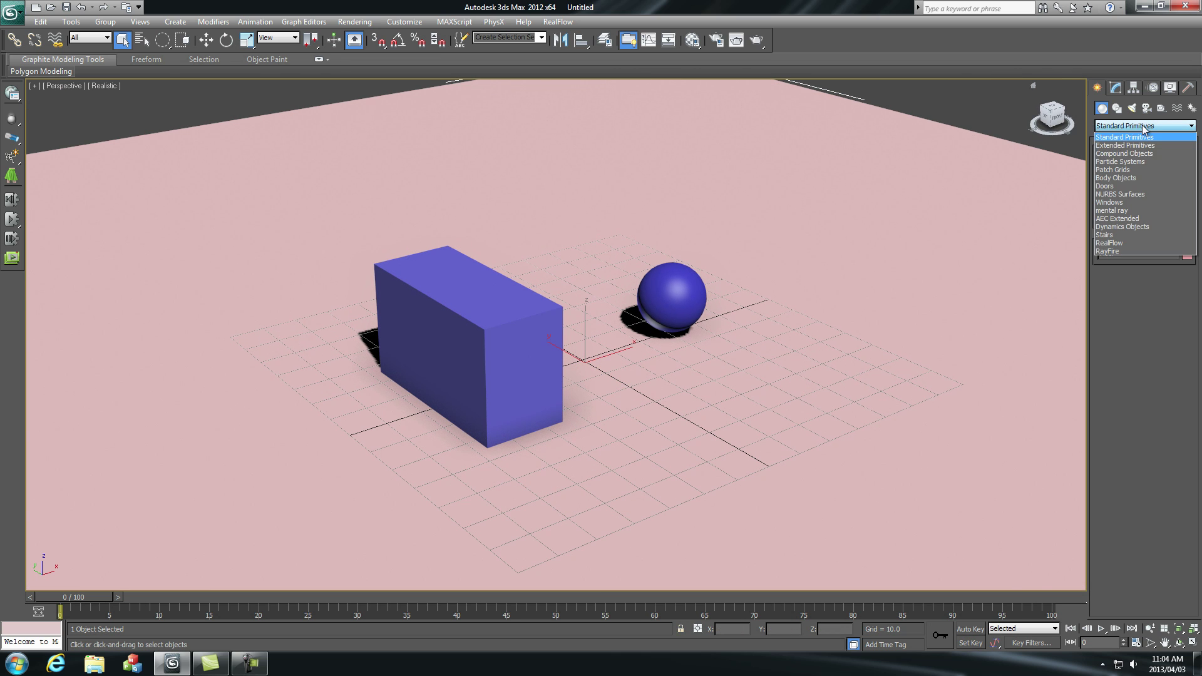
click(1131, 250)
click(1118, 181)
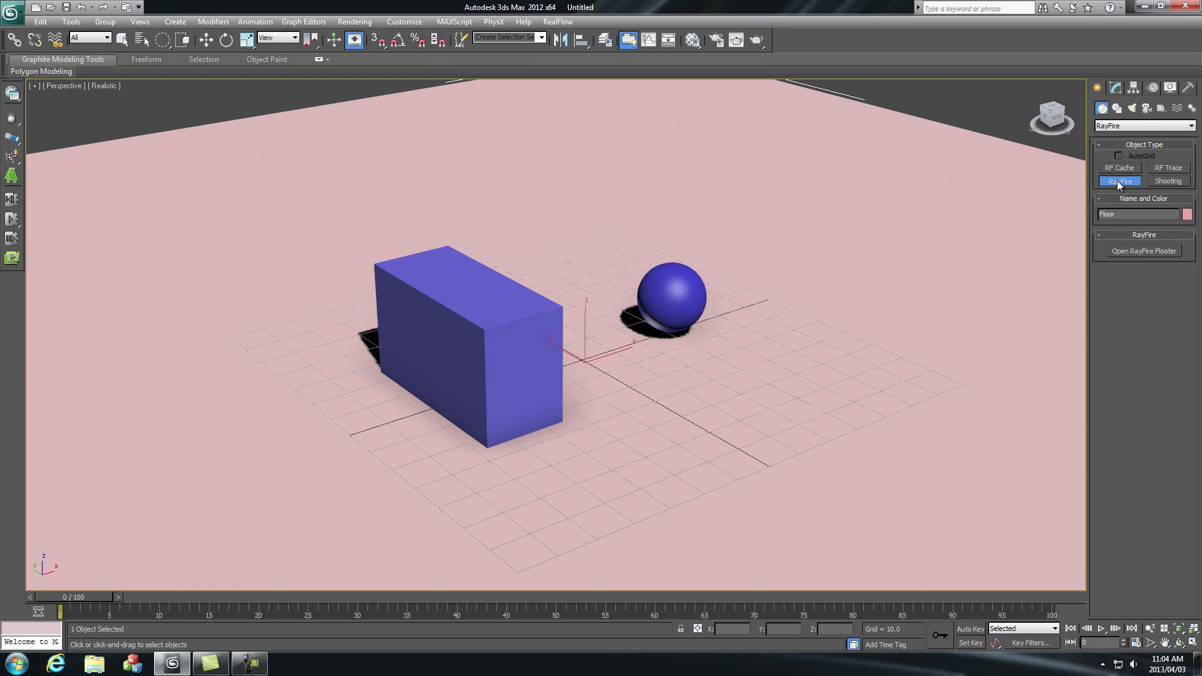
click(1160, 250)
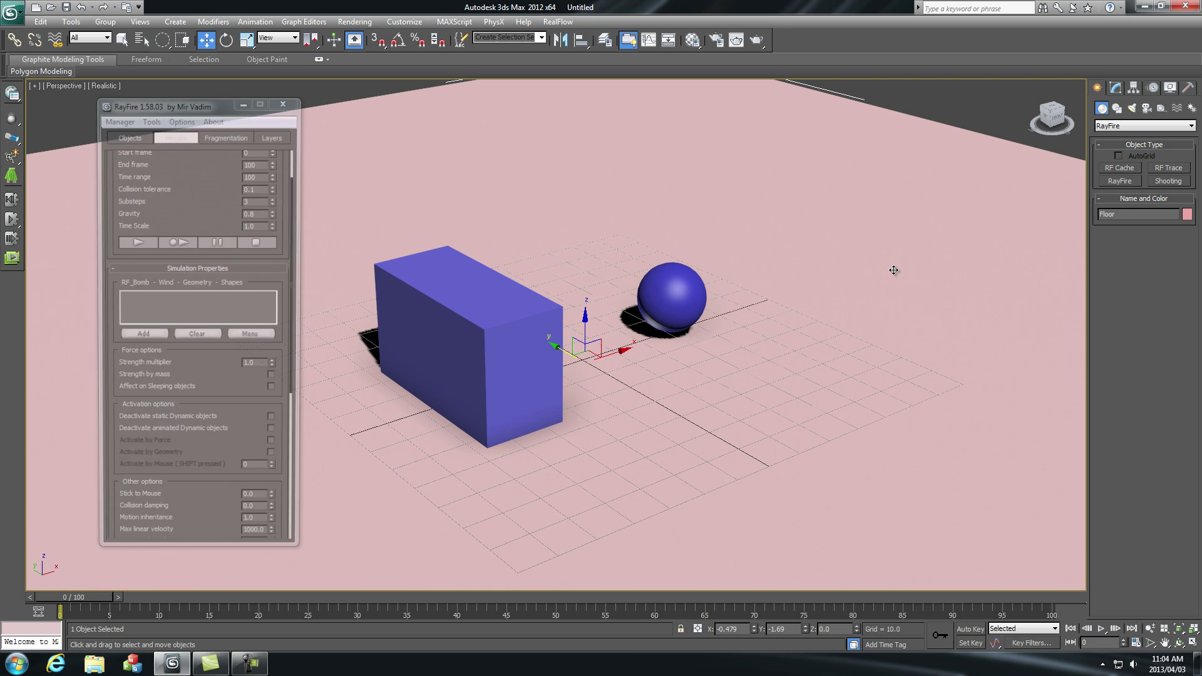
click(176, 134)
drag(194, 102, 167, 105)
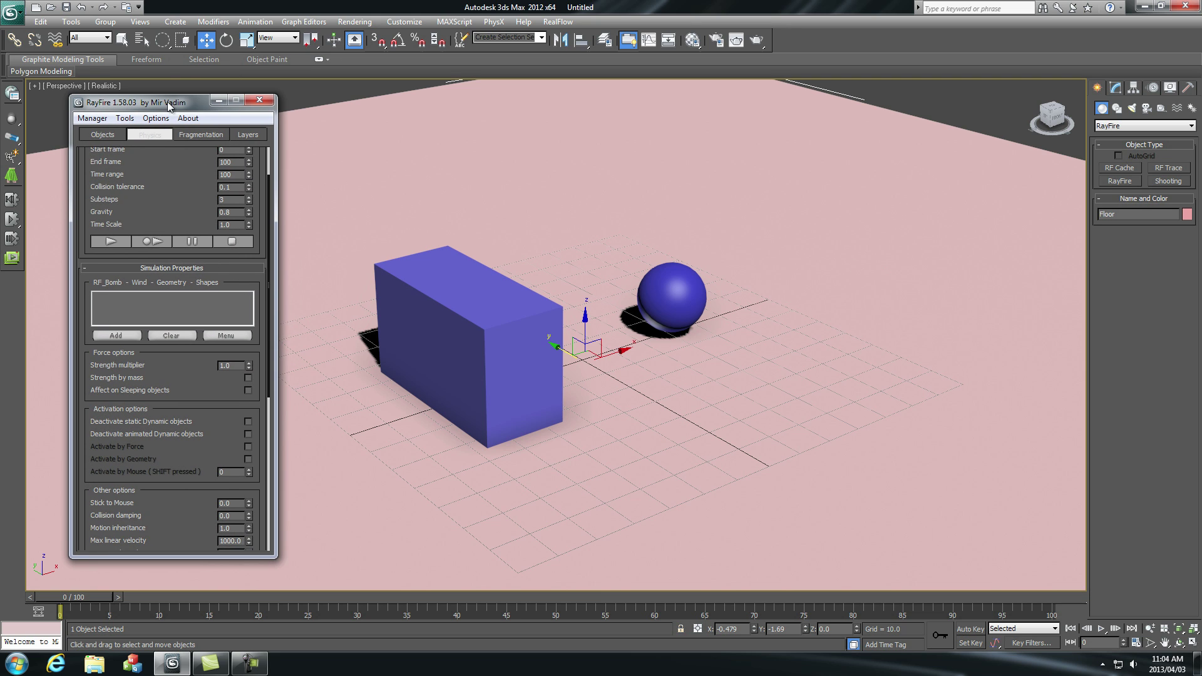
click(101, 135)
drag(166, 241, 162, 357)
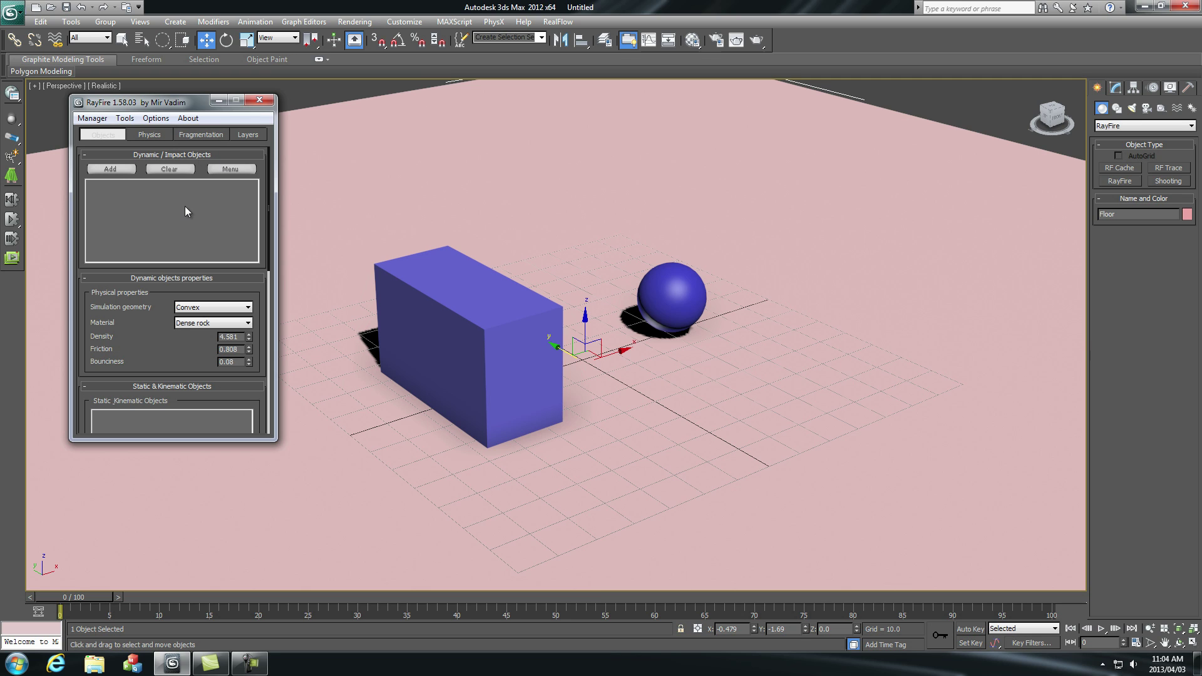
Add Box001 as a dynamic impact object, and Sphere001 and Floor as static objects
click(445, 343)
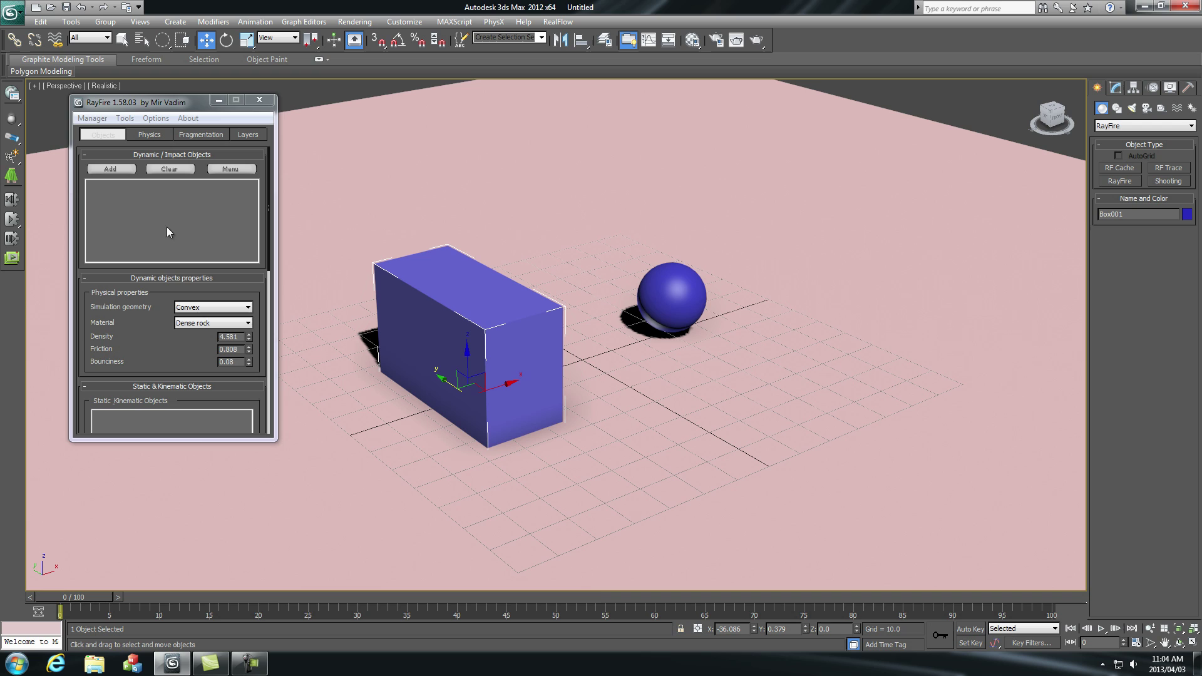
click(110, 169)
drag(161, 368, 155, 181)
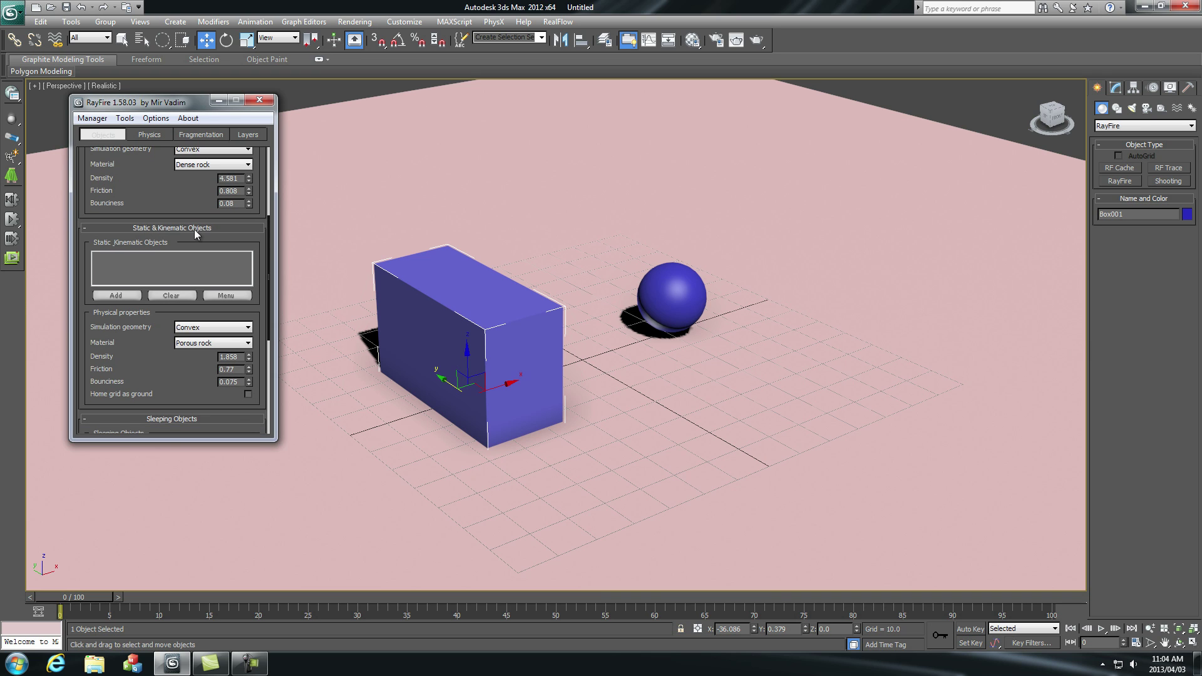
click(659, 288)
click(106, 296)
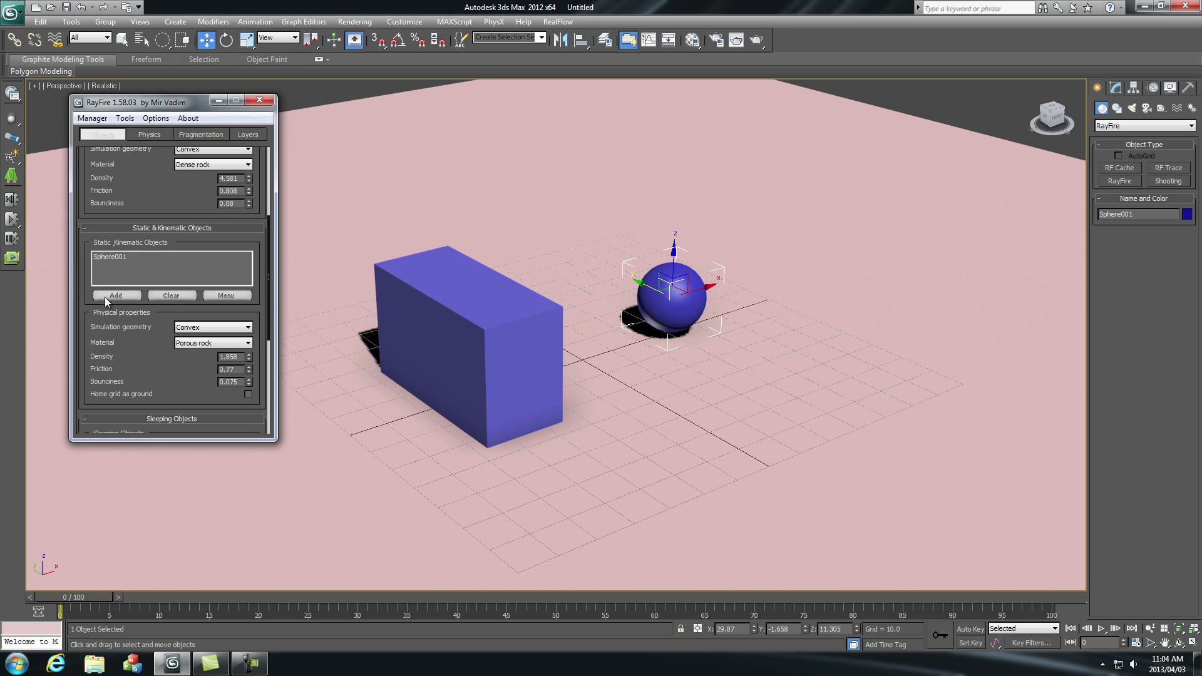
click(619, 221)
click(117, 295)
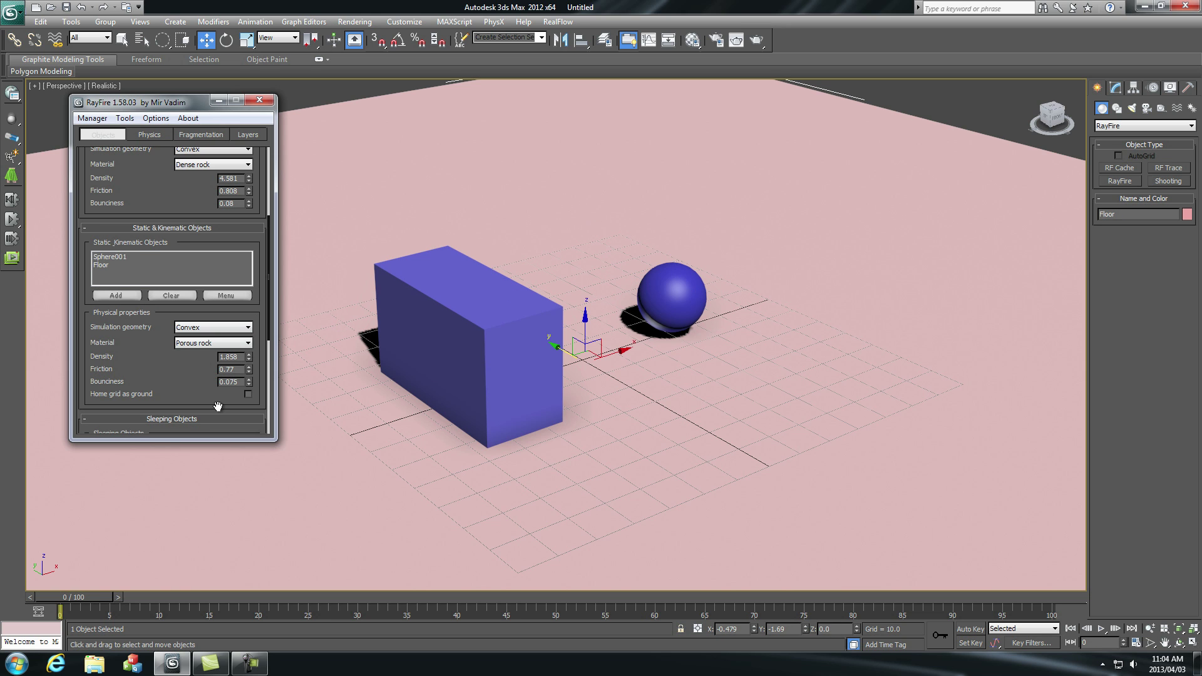
drag(163, 187, 166, 340)
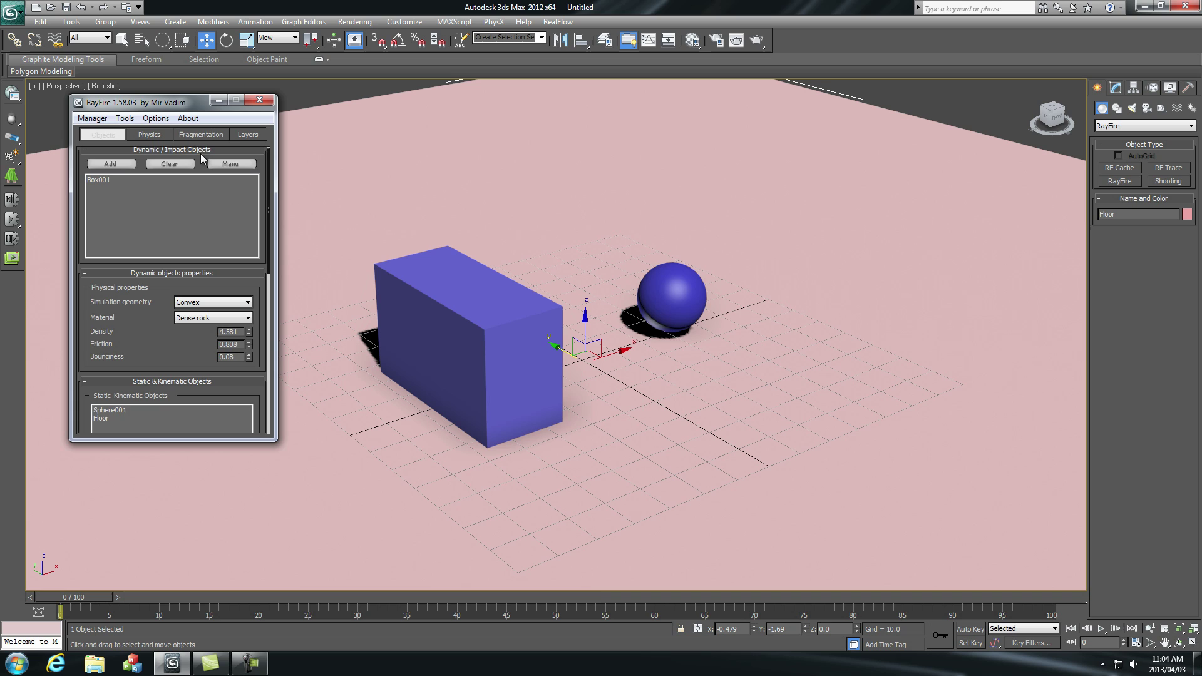
Choose Voronoi - Uniform fragmentation and fragment Box001 into pieces
click(201, 134)
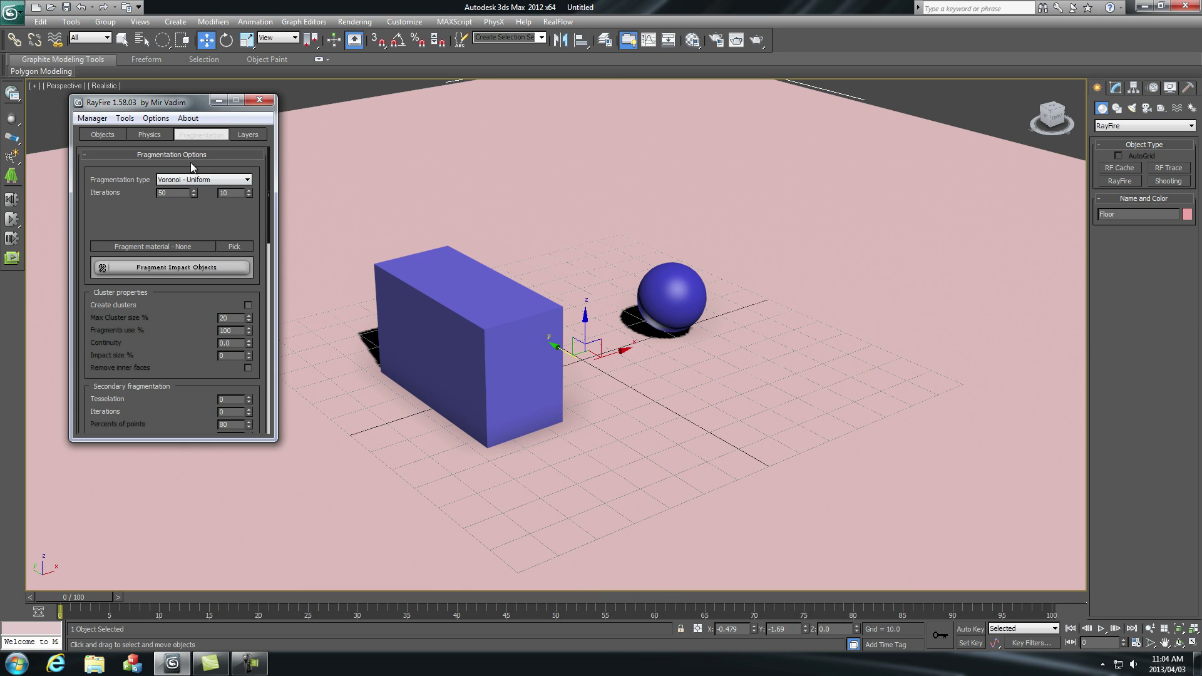
click(108, 135)
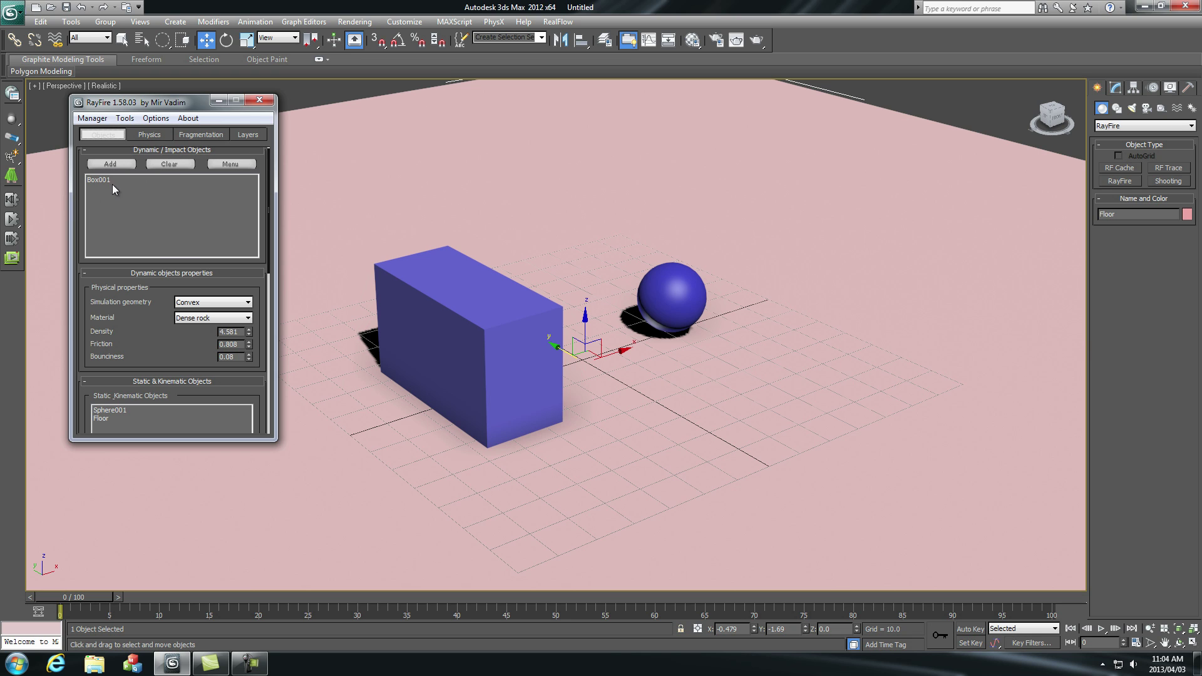
click(203, 135)
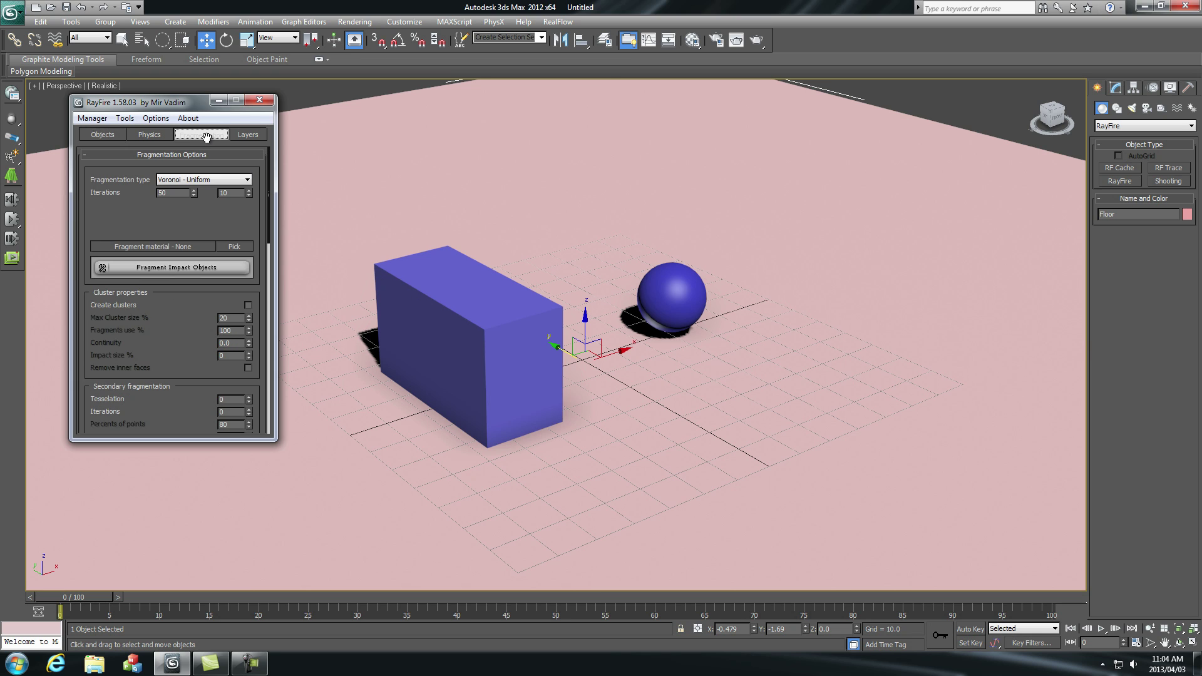
click(206, 180)
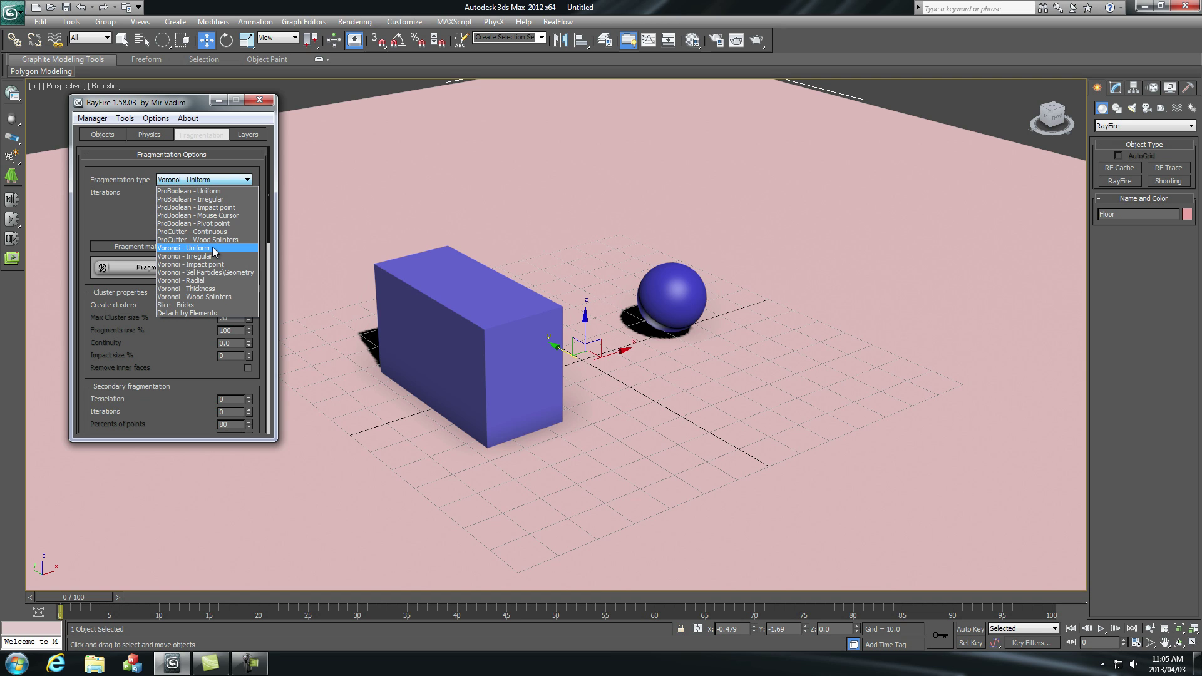
click(212, 248)
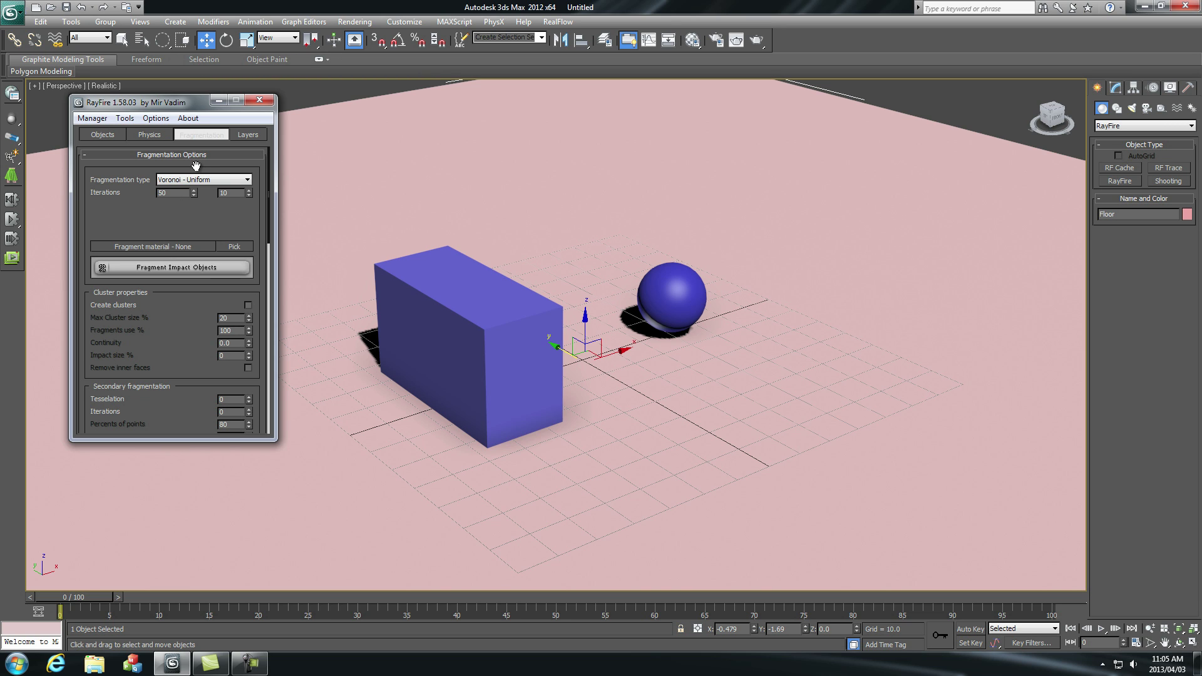
drag(186, 124, 186, 125)
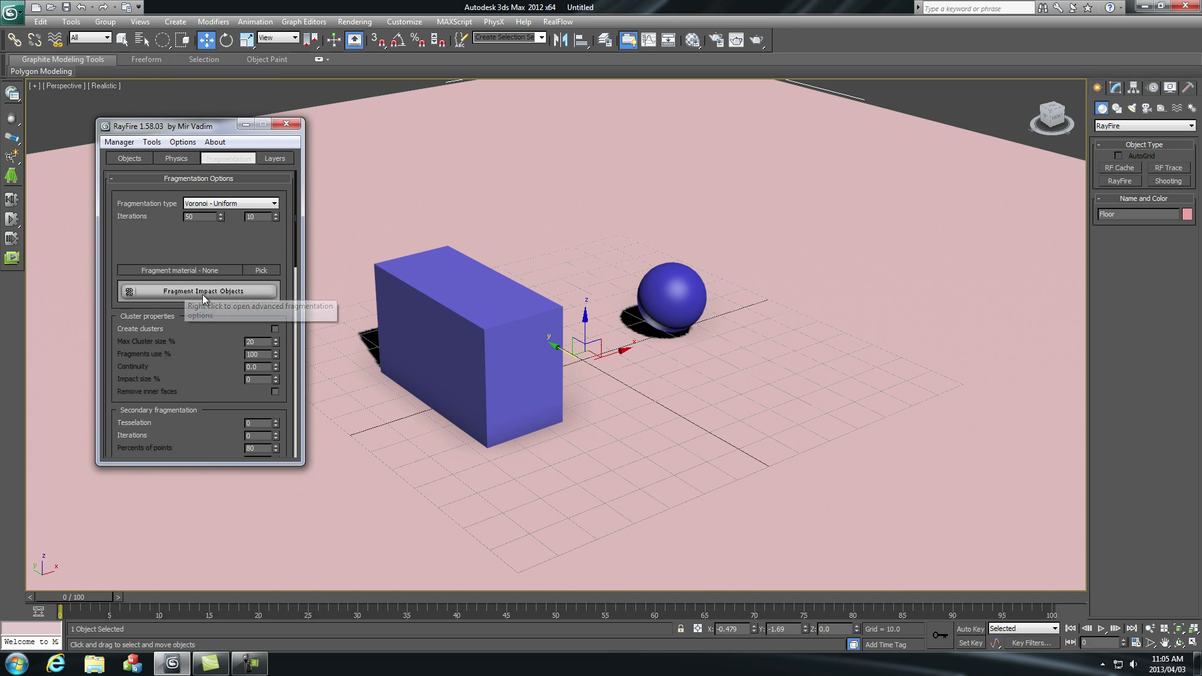
click(180, 292)
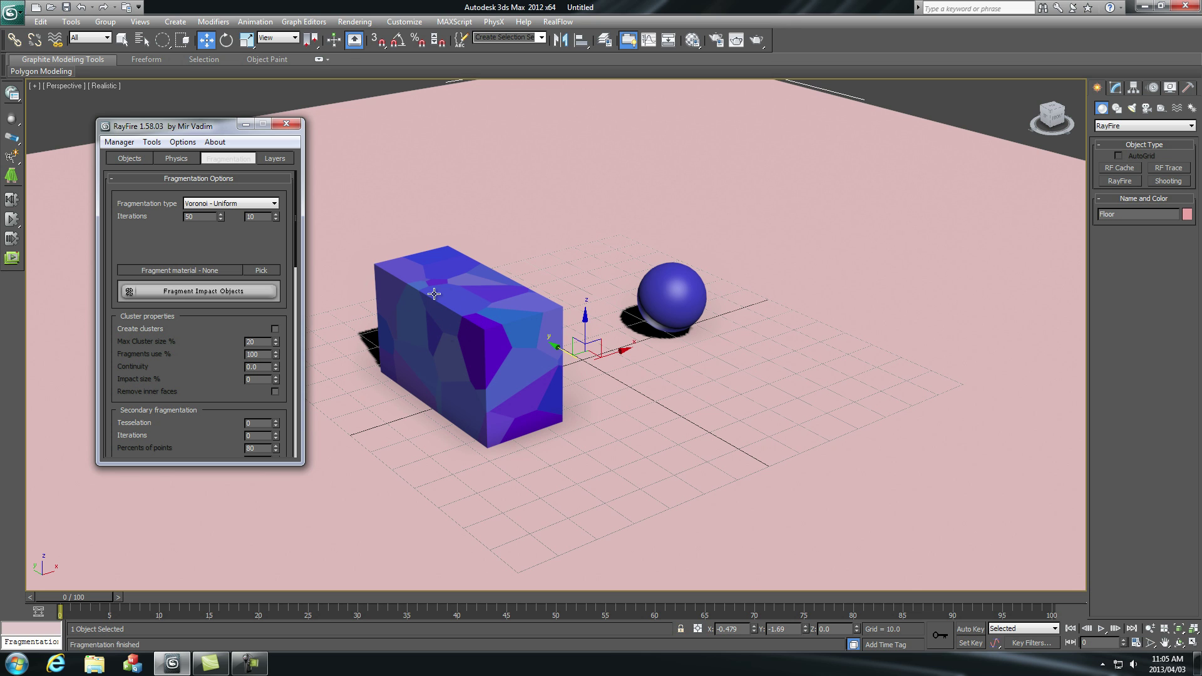
Turn on Edged Faces shading, zoom in on a box fragment, then select the Floor
click(107, 86)
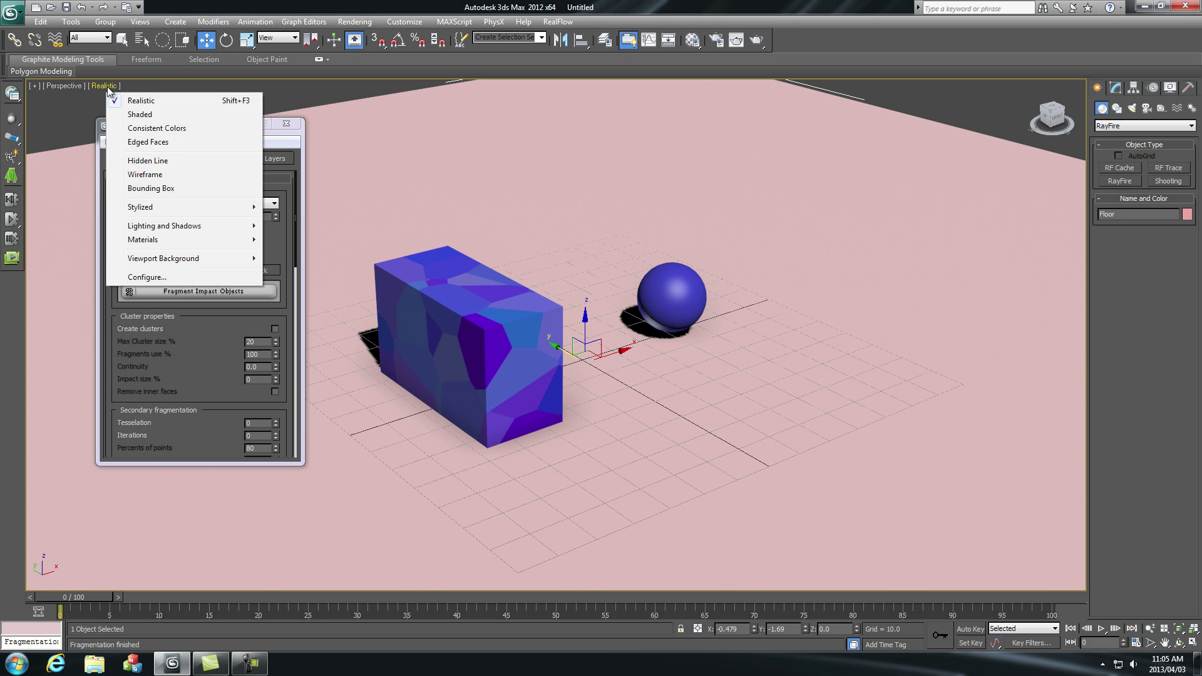
click(180, 143)
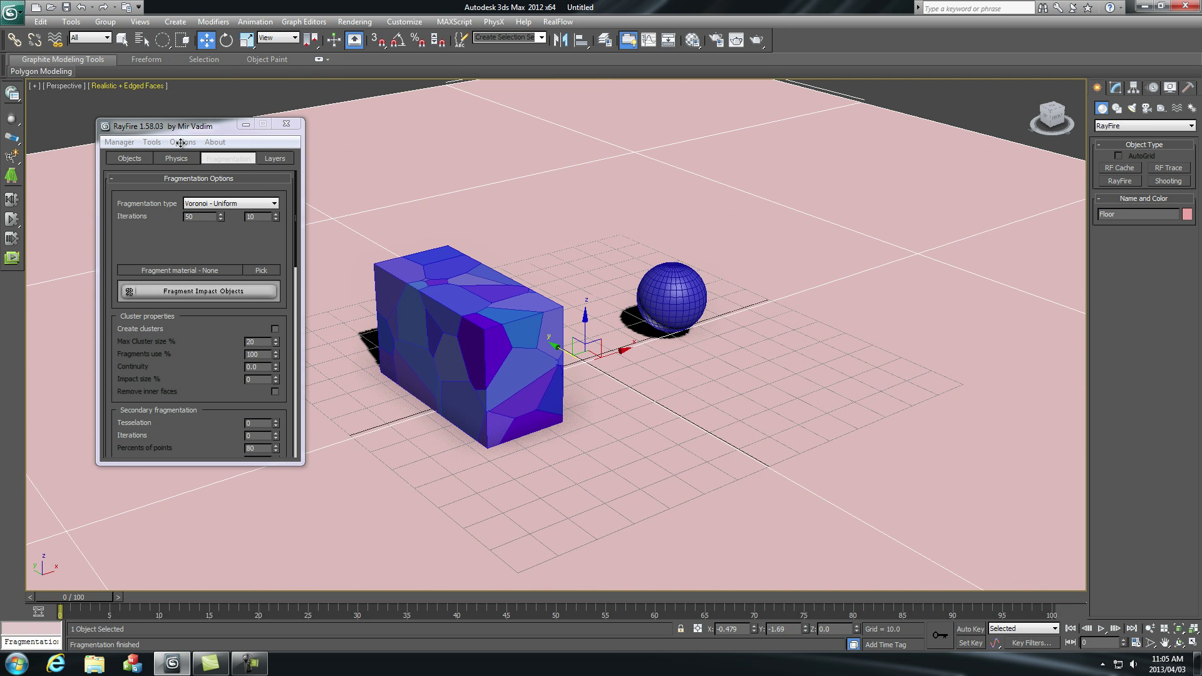
click(446, 326)
scroll(432, 320, up, 3)
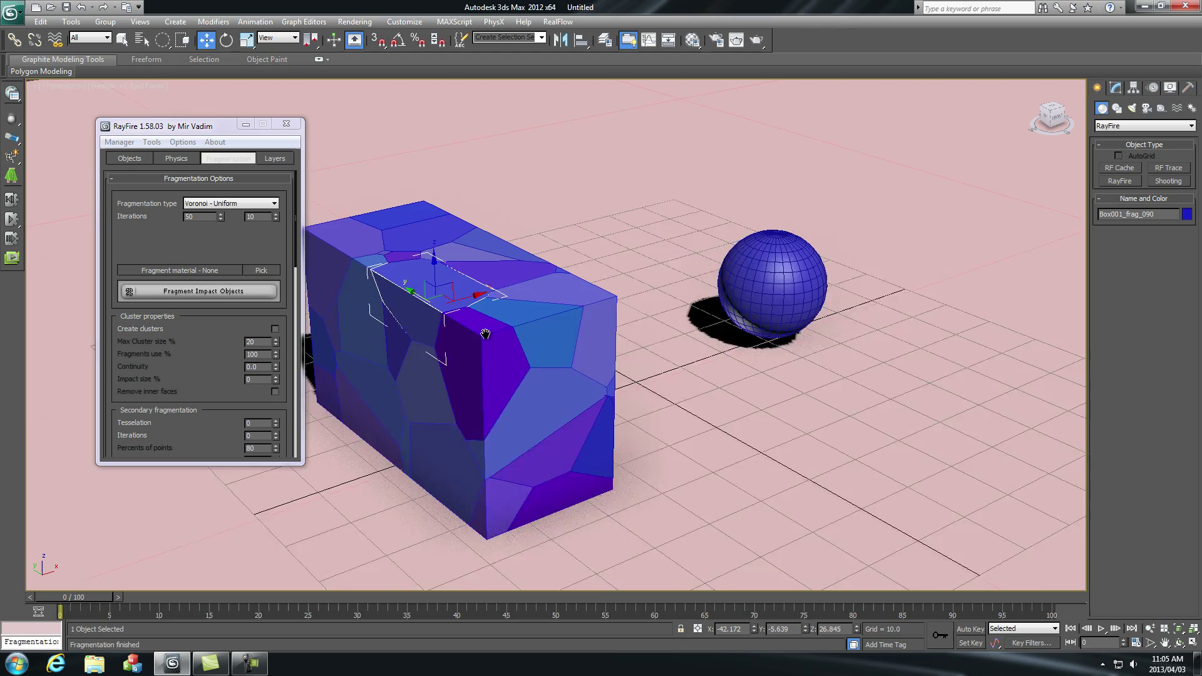
middle_drag(404, 347, 694, 293)
scroll(687, 343, down, 5)
scroll(688, 343, up, 5)
click(689, 342)
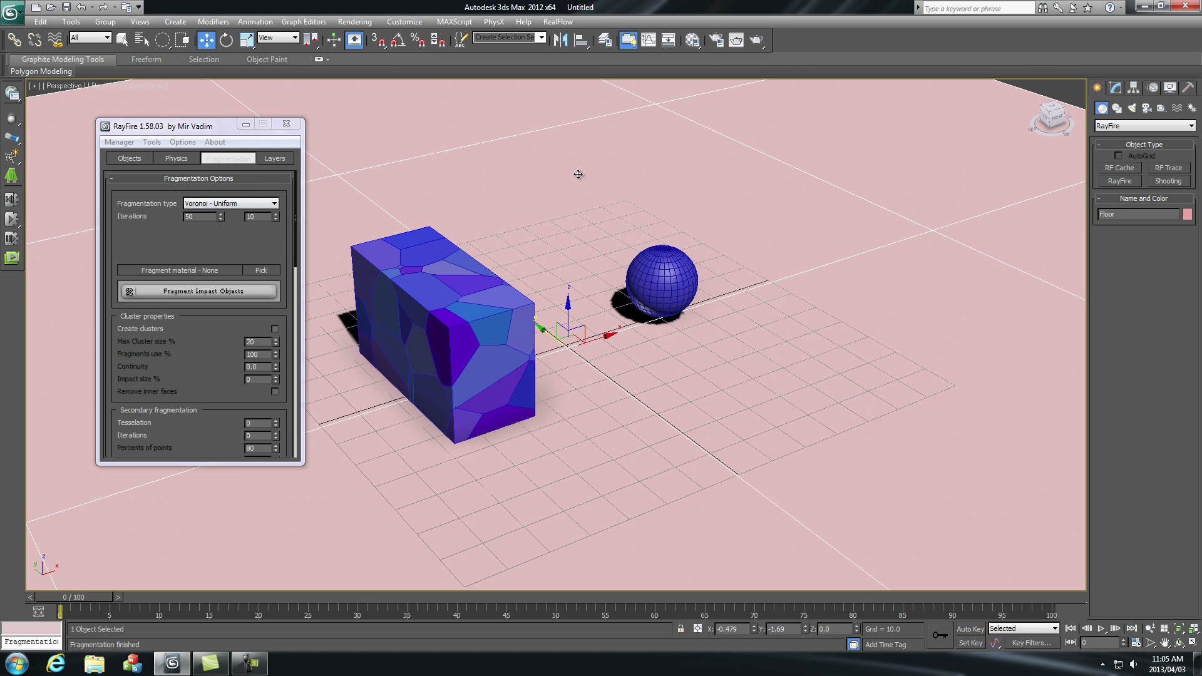
With Auto Key on, keyframe Sphere001 moving through the box to the lower-left by frame 30
click(245, 124)
click(659, 293)
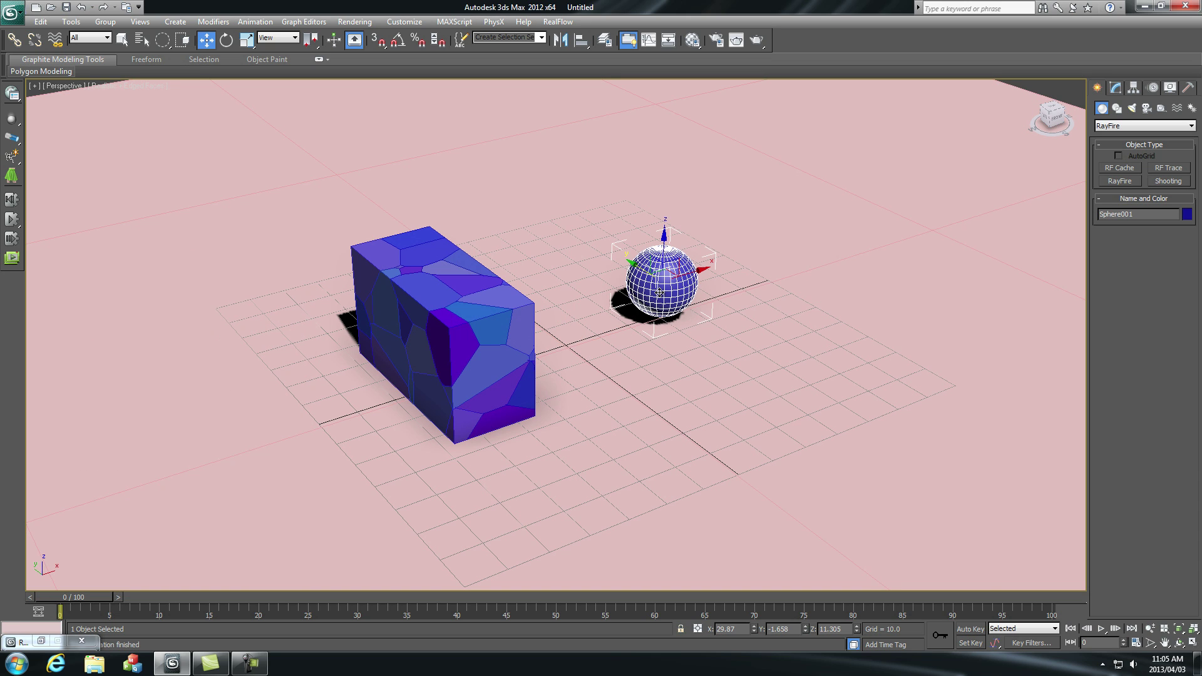
click(972, 630)
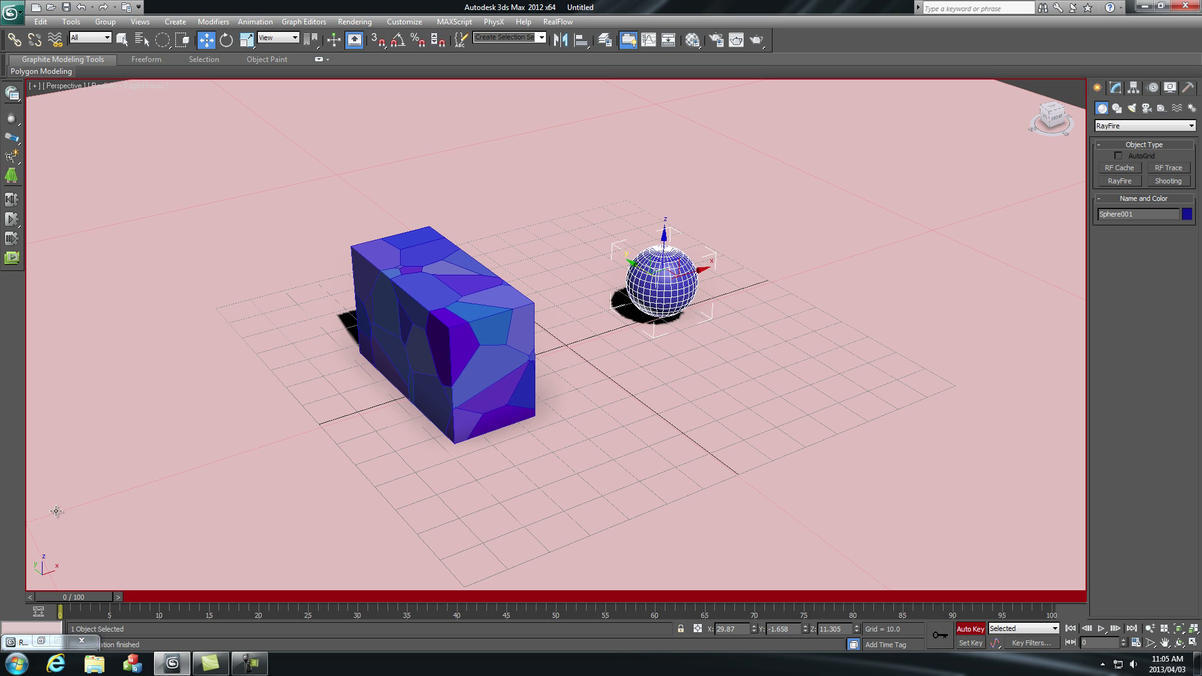
drag(80, 598, 374, 598)
key(w)
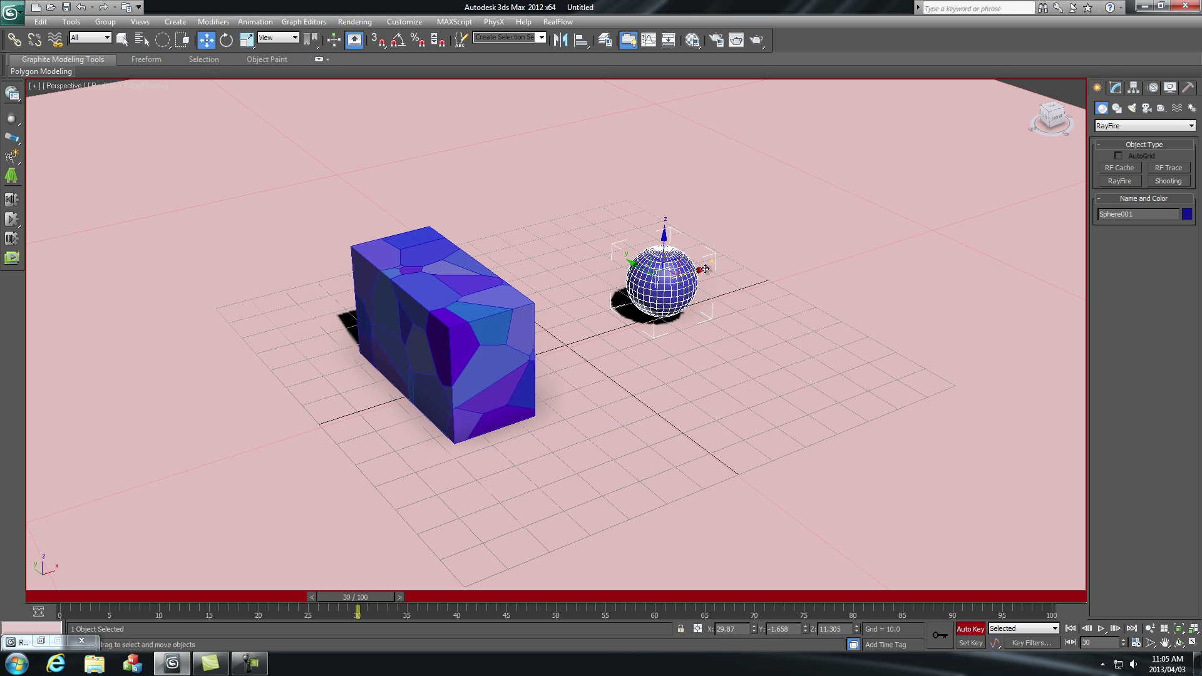
drag(702, 270, 193, 404)
drag(361, 601, 59, 597)
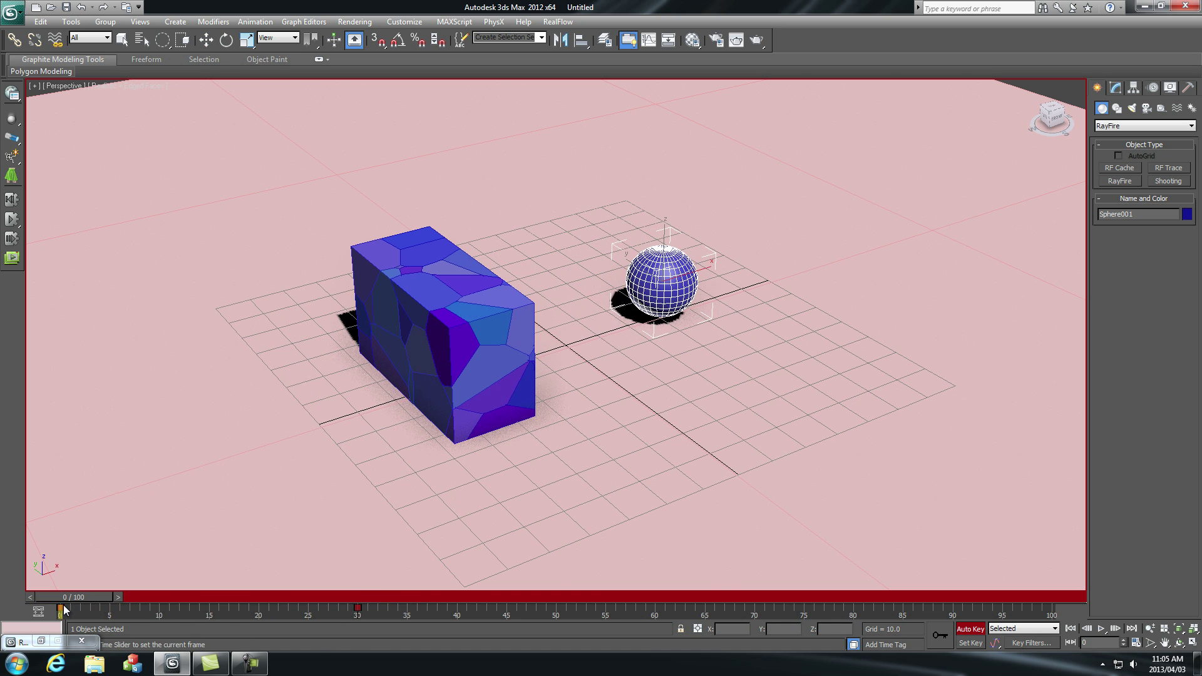
Restore the RayFire floater, preview the physics simulation, and rewind to frame 0
key(w)
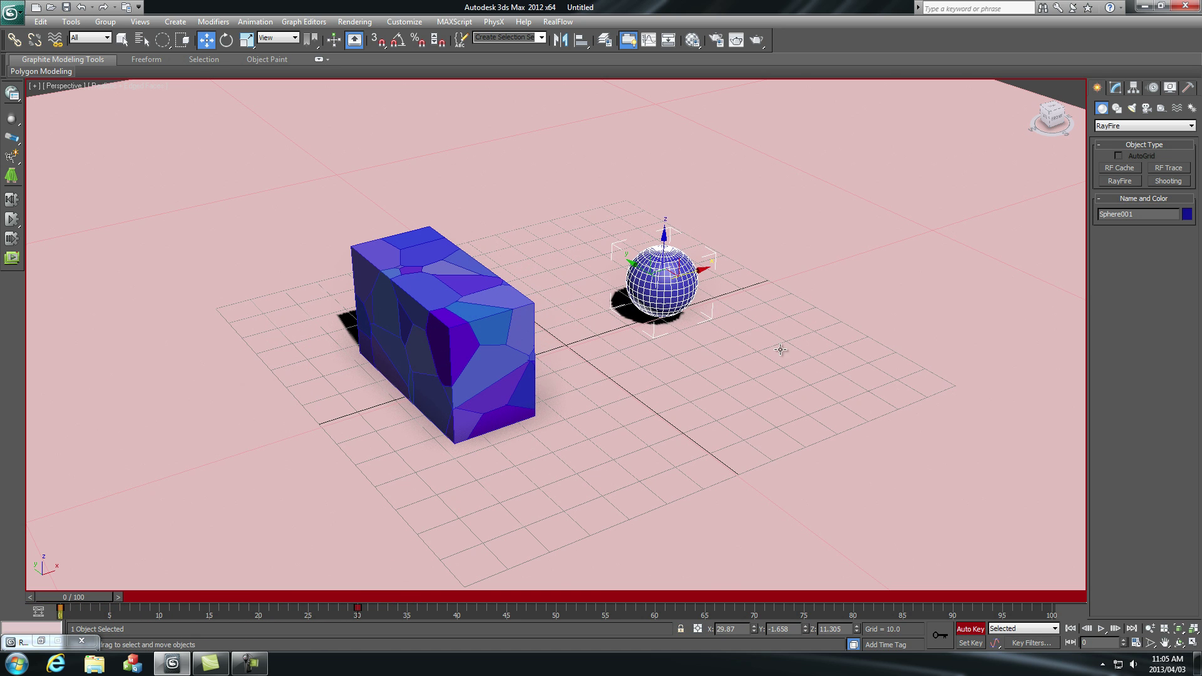
click(40, 640)
drag(197, 125, 185, 120)
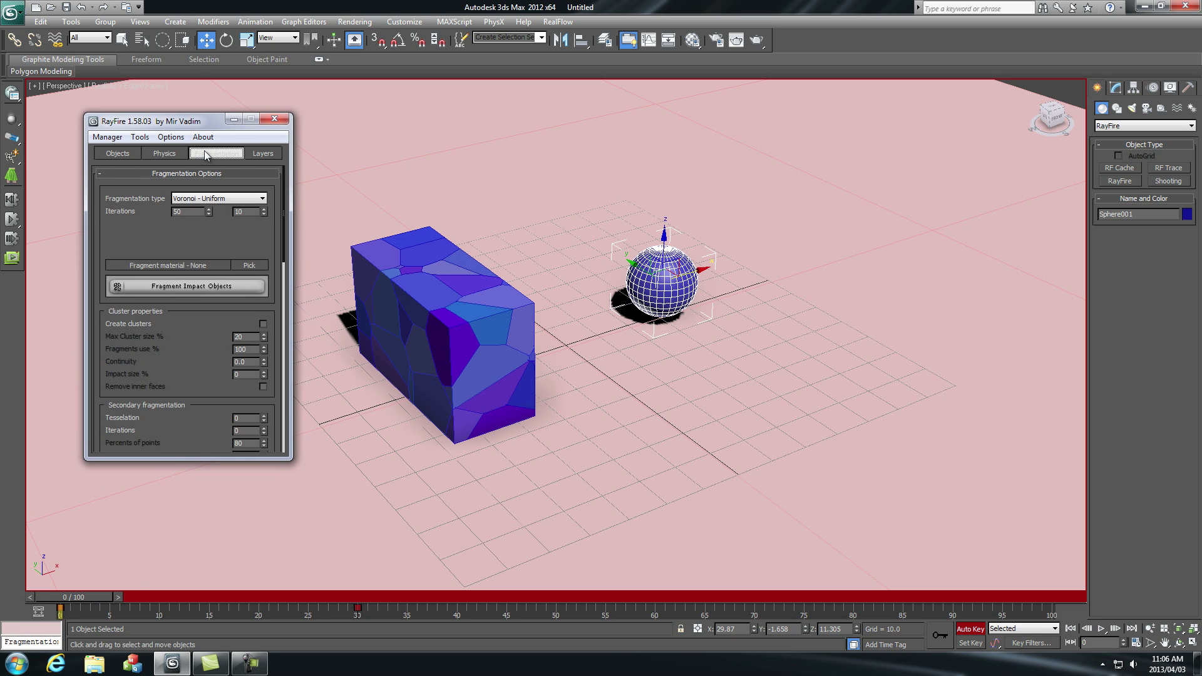
click(166, 153)
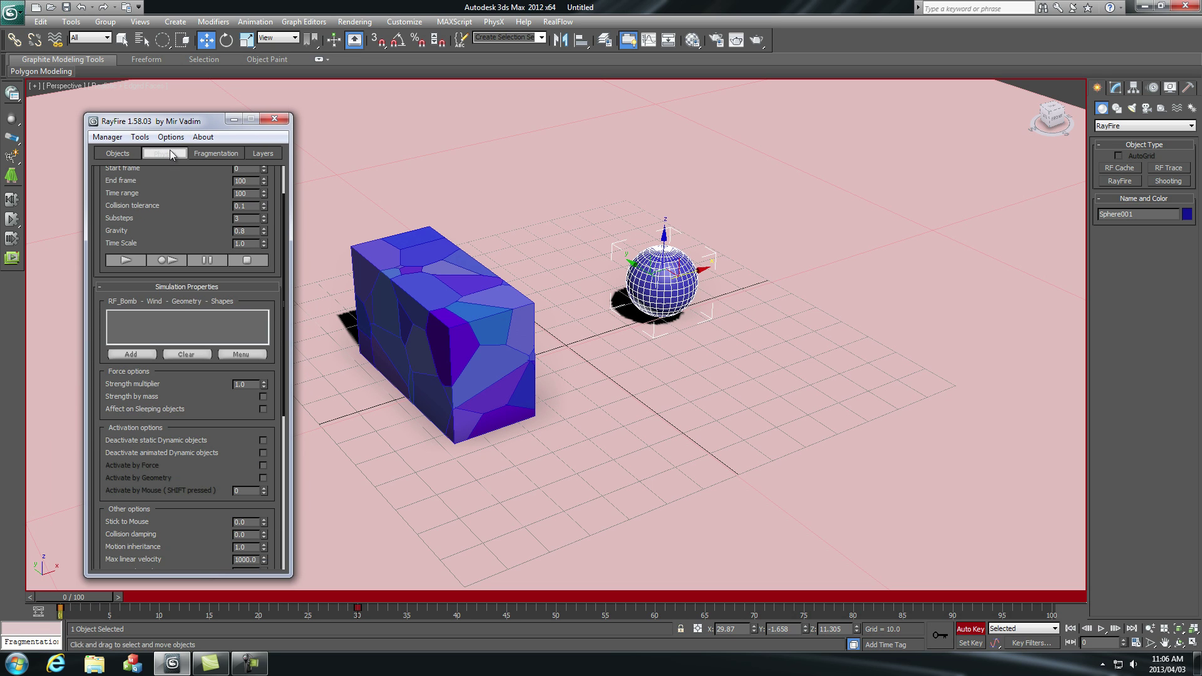
click(126, 261)
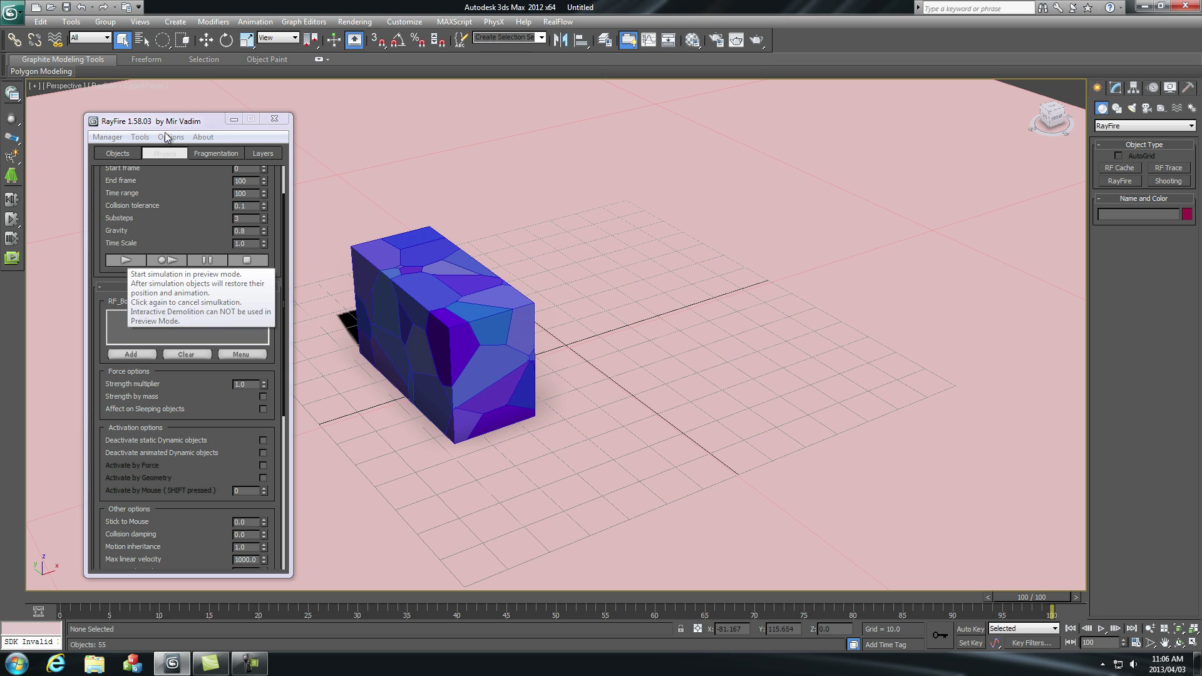
drag(160, 122, 878, 105)
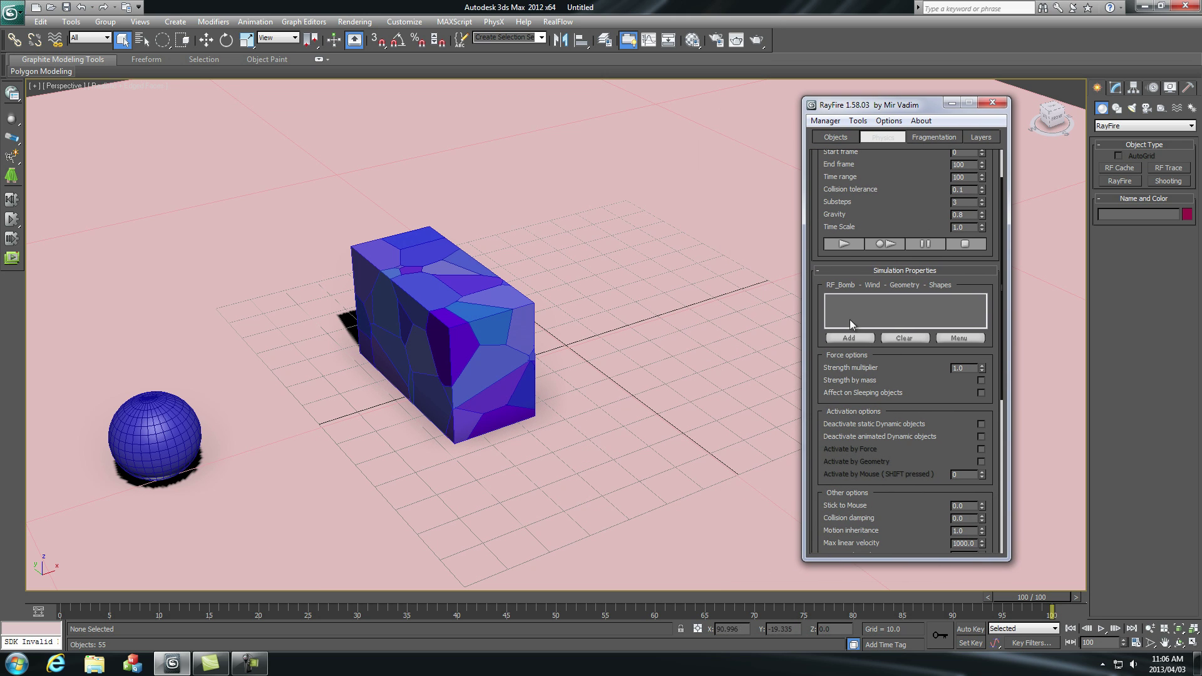
click(849, 245)
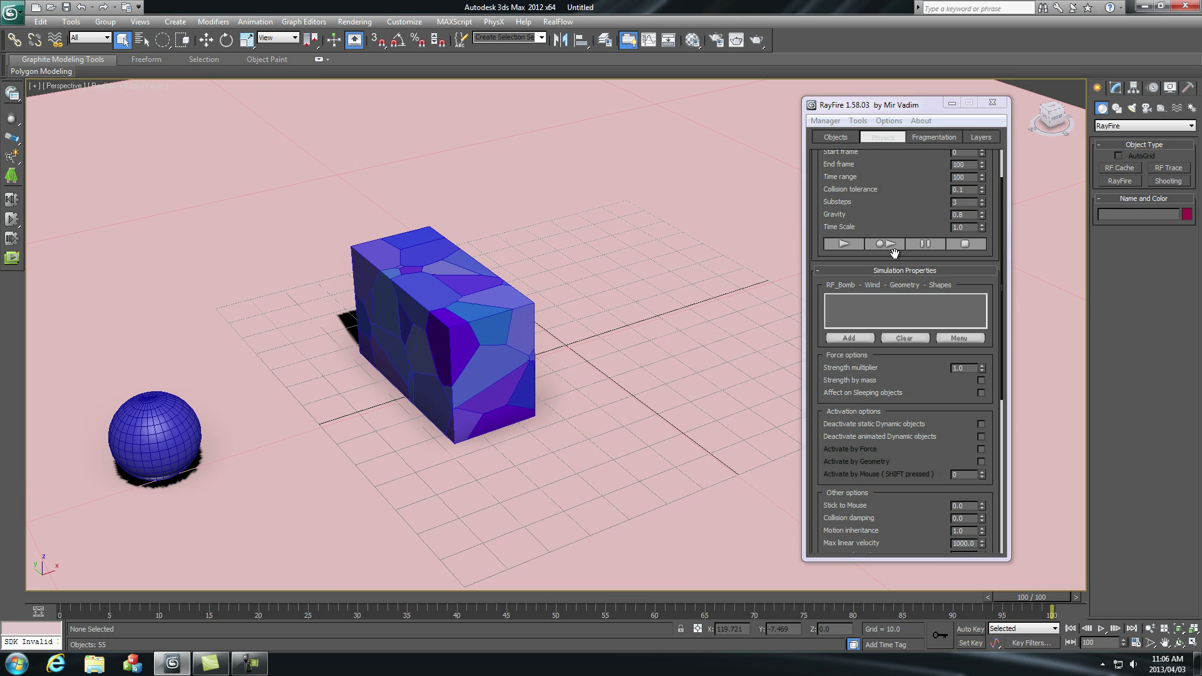
drag(1033, 596, 129, 555)
Use the Dynamic/Impact Objects Menu's Send to Sleeping list to move the 55 Box001 fragments
click(834, 142)
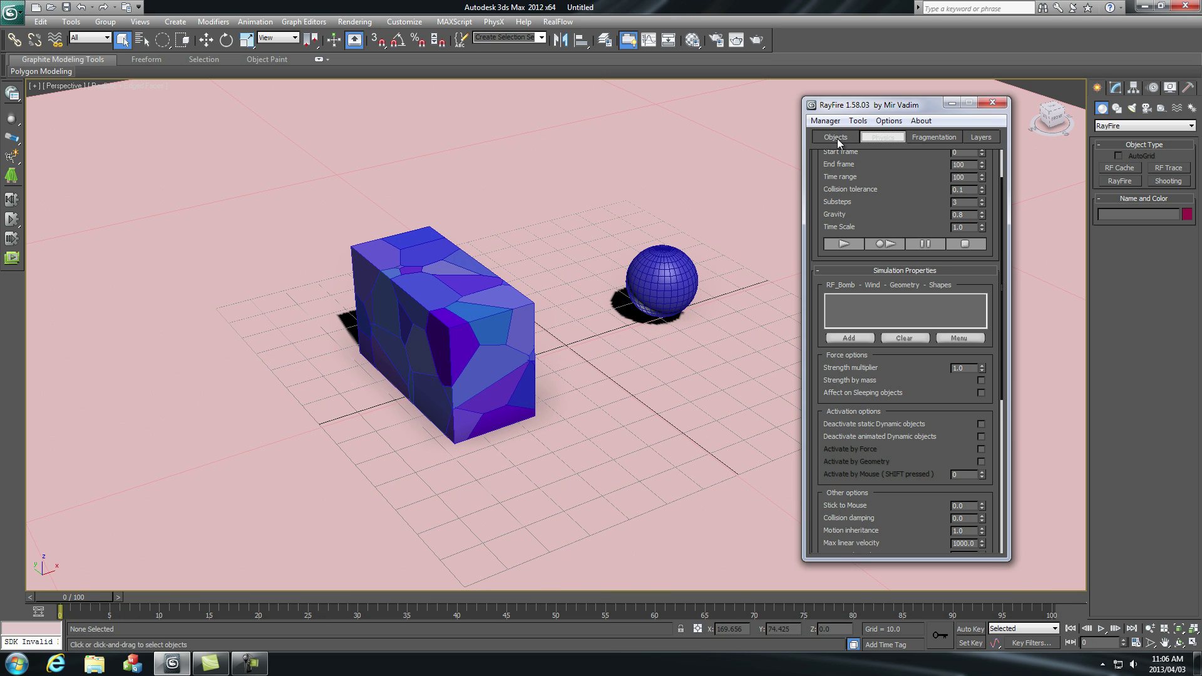
click(836, 137)
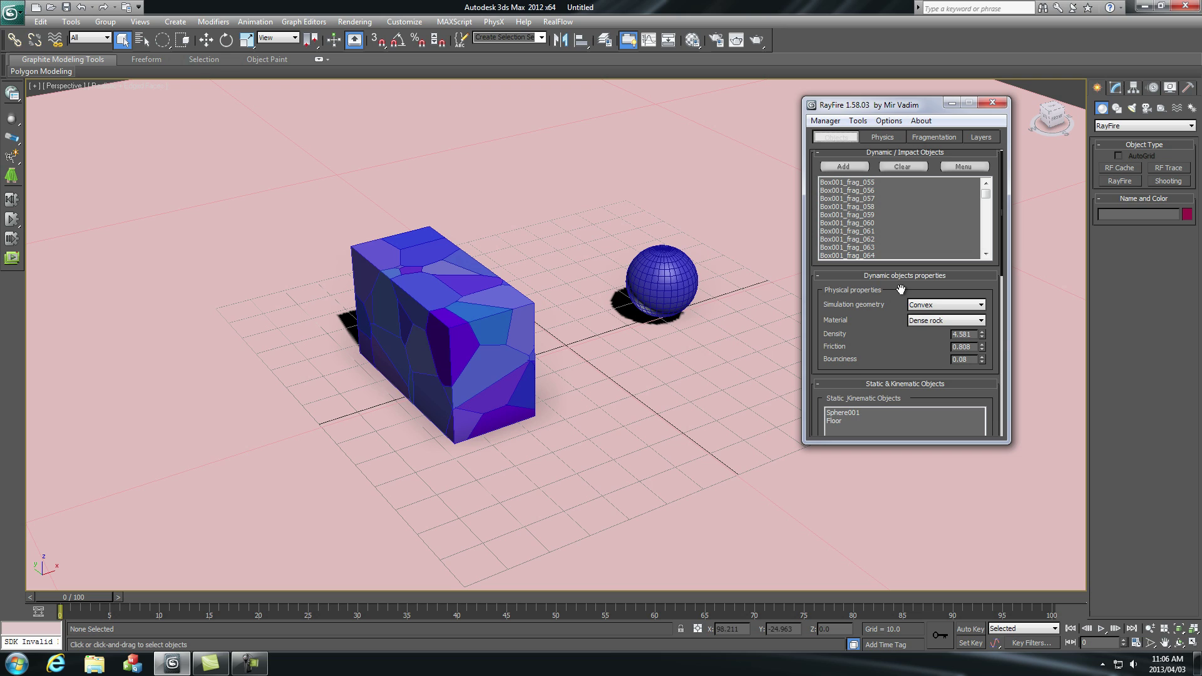
drag(900, 291, 897, 311)
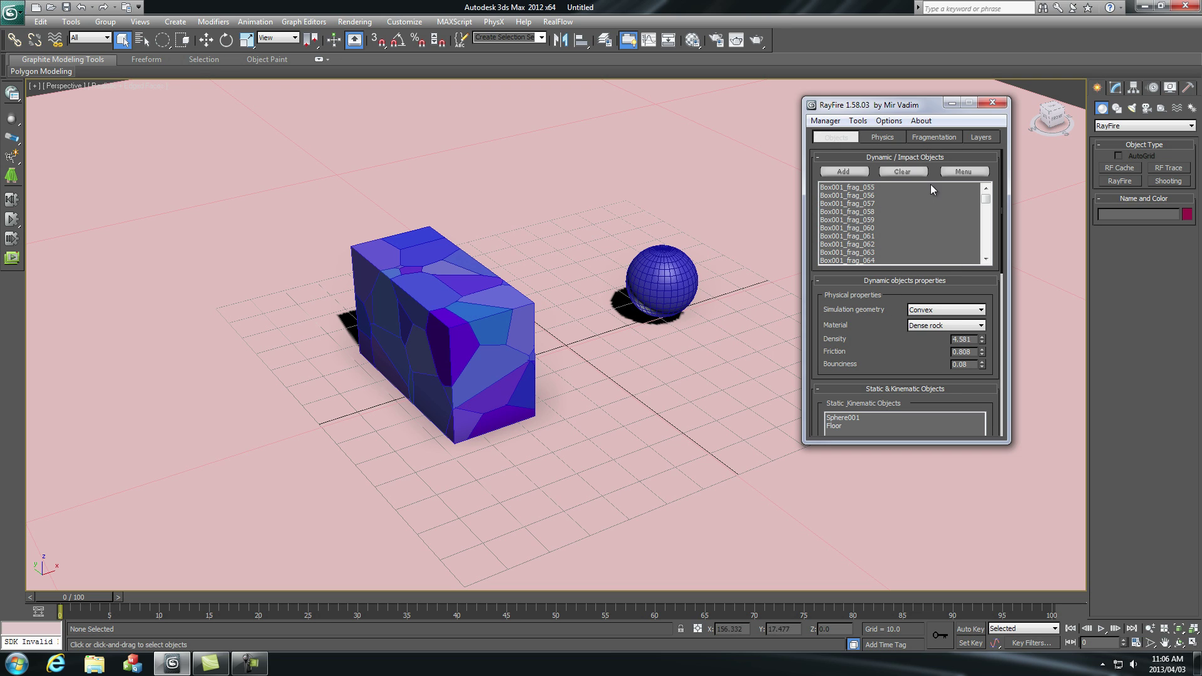
mouse_move(986, 205)
mouse_down()
mouse_move(987, 254)
mouse_move(990, 206)
mouse_up()
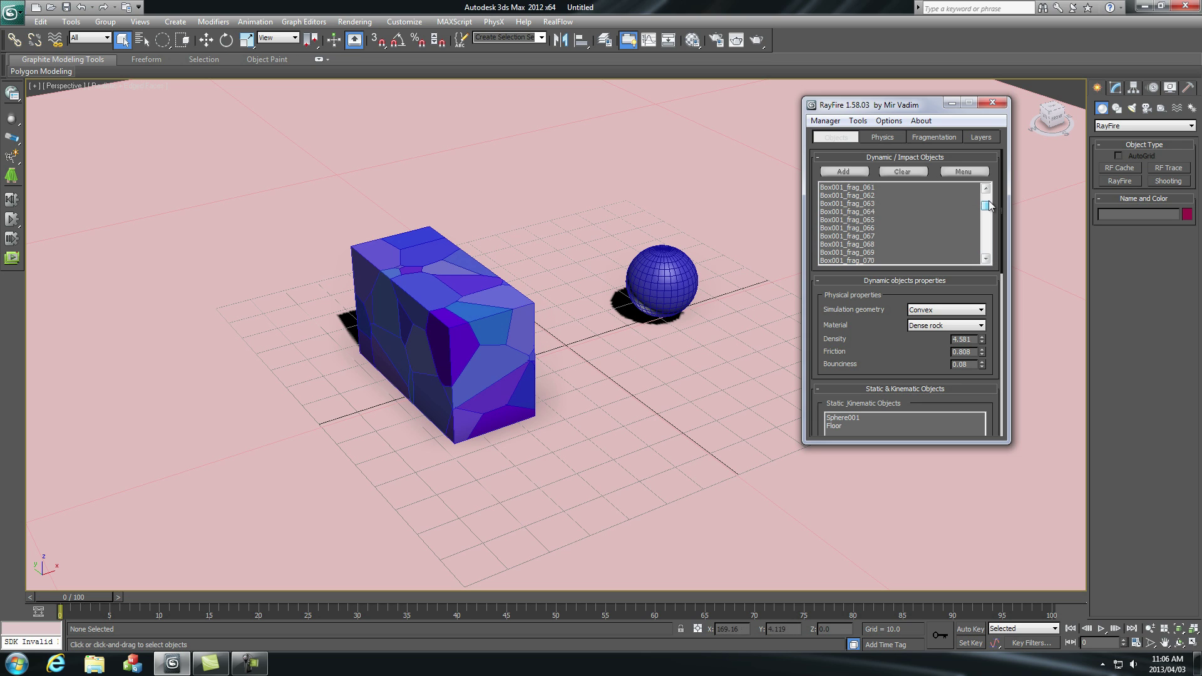
click(966, 173)
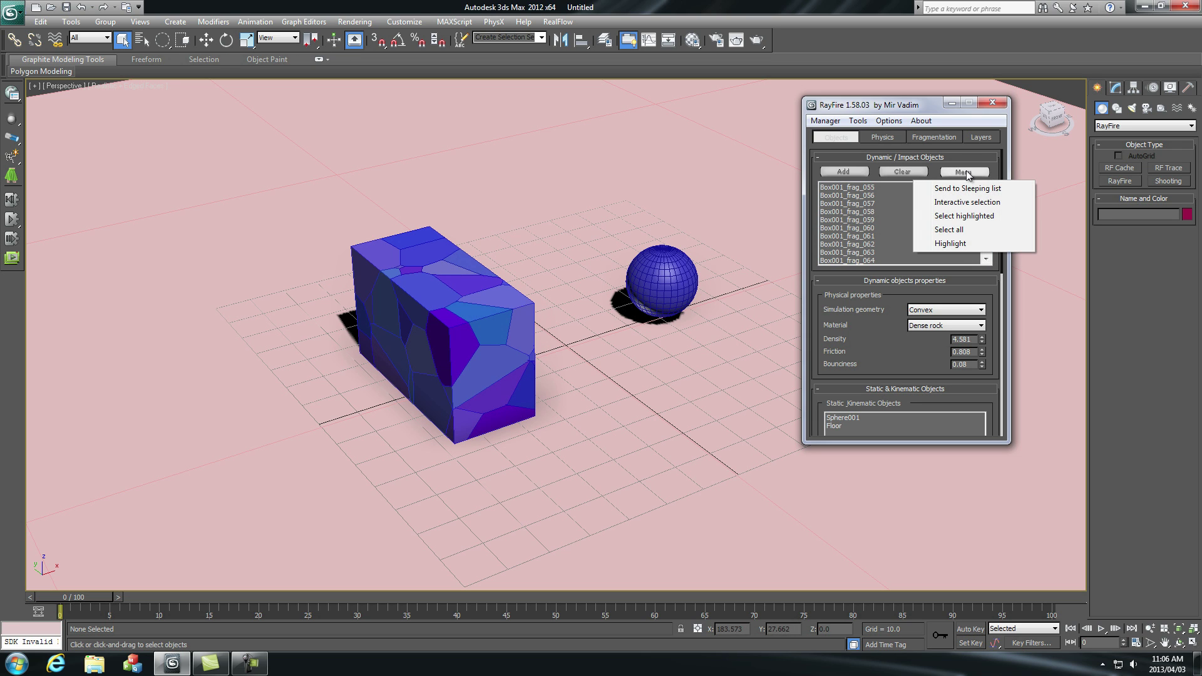
click(993, 189)
scroll(891, 300, down, 5)
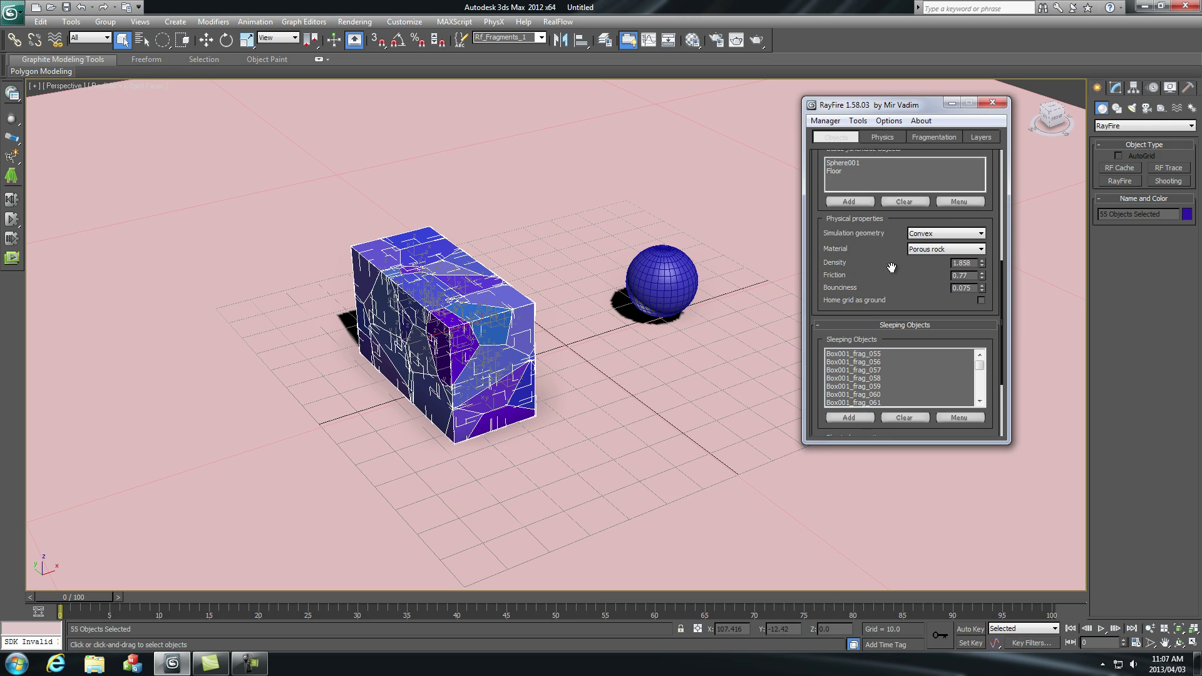
drag(891, 267, 896, 216)
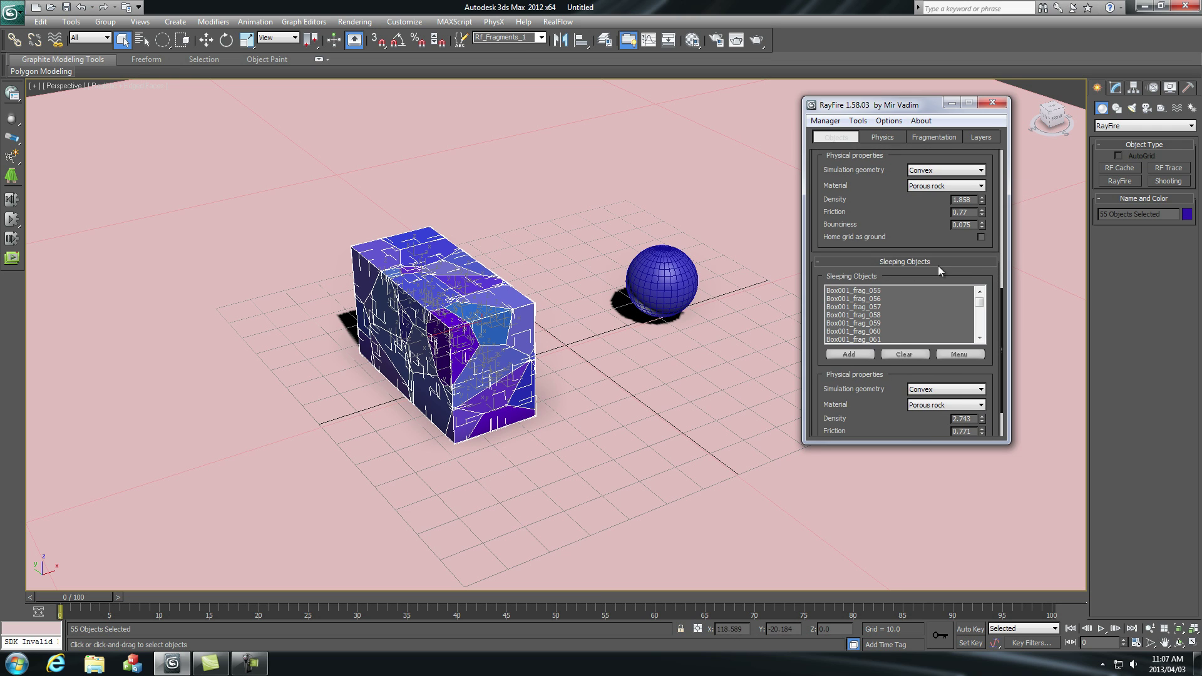
scroll(896, 408, down, 1)
scroll(915, 347, up, 4)
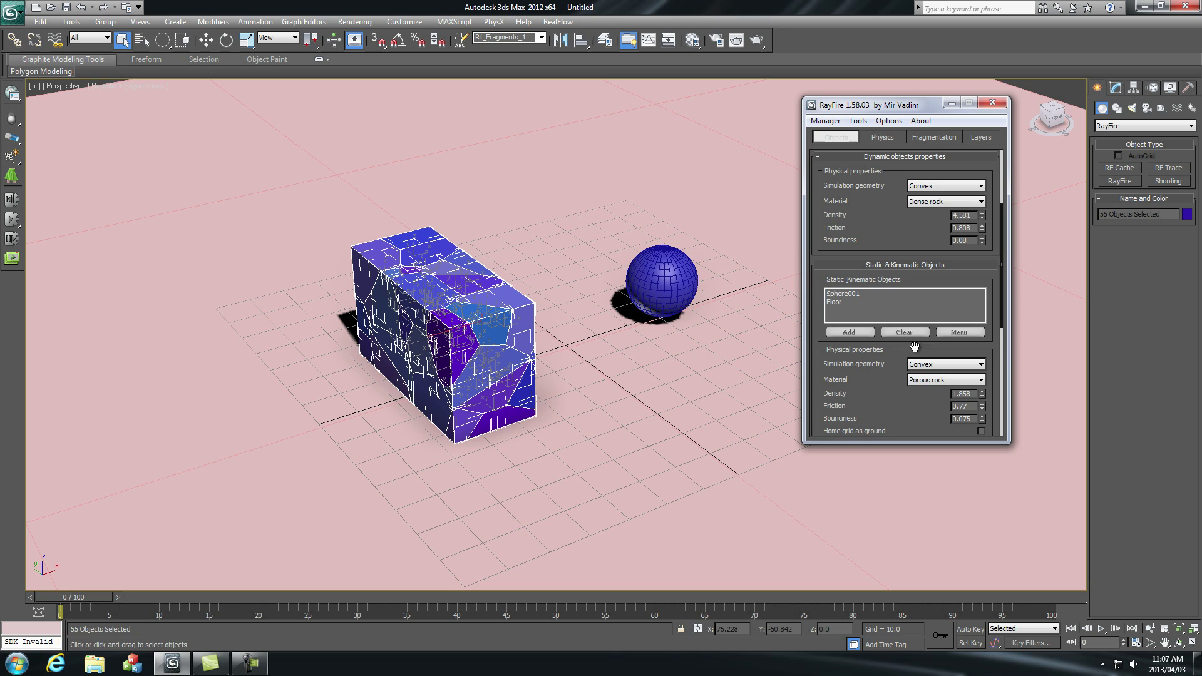
Preview the simulation with sleeping fragments, rewind to frame 0, and bake it into keyframes
click(883, 137)
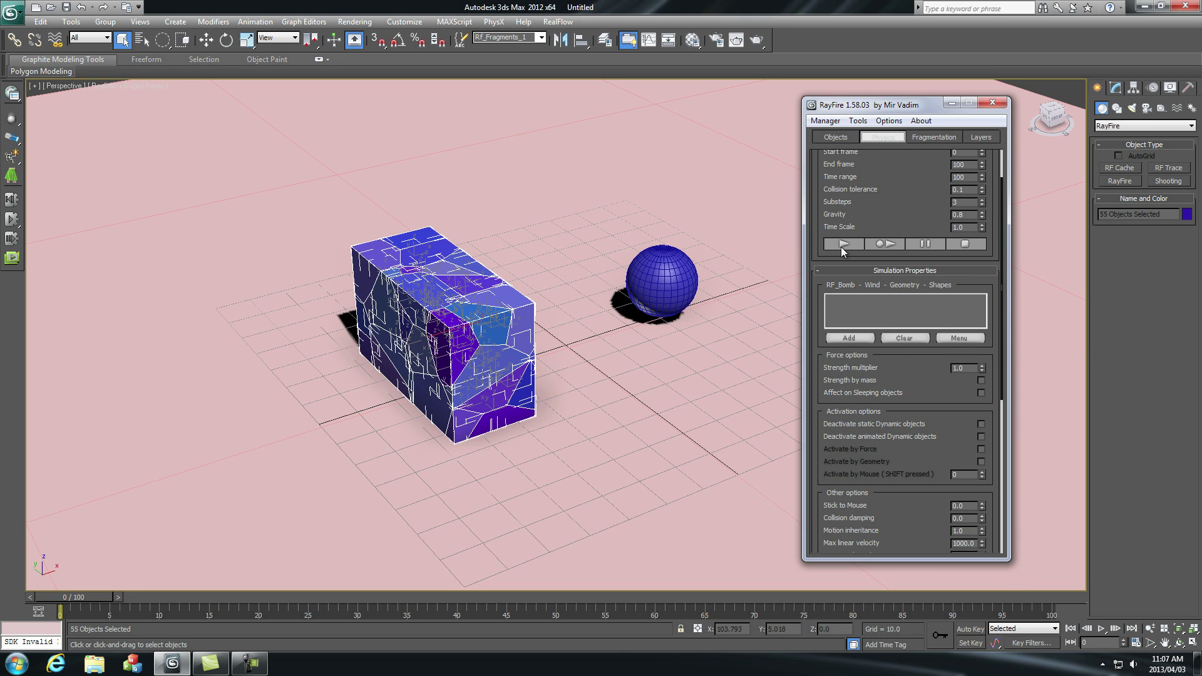
click(843, 246)
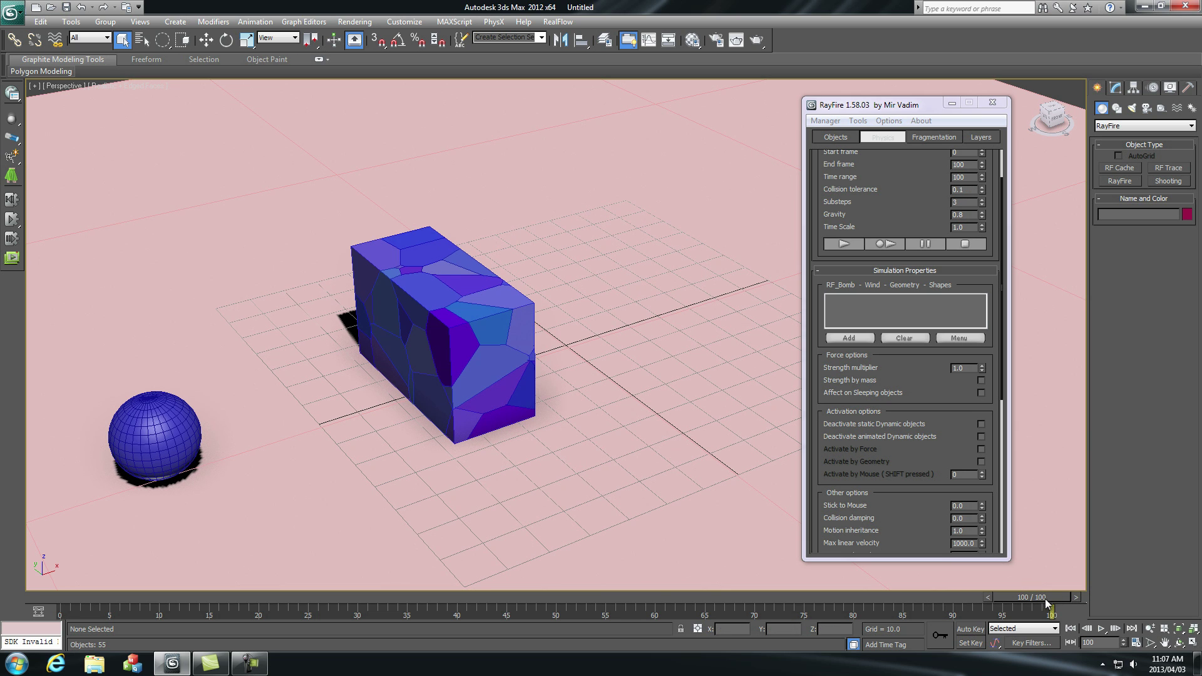
drag(1048, 603, 61, 585)
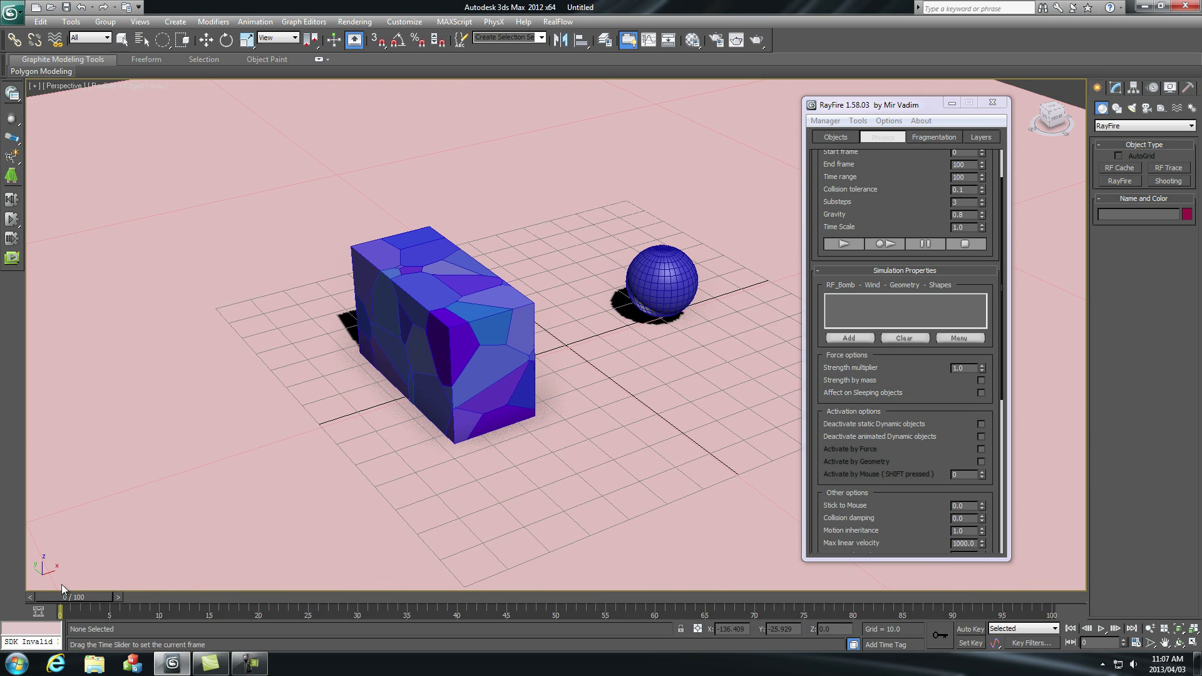
click(885, 244)
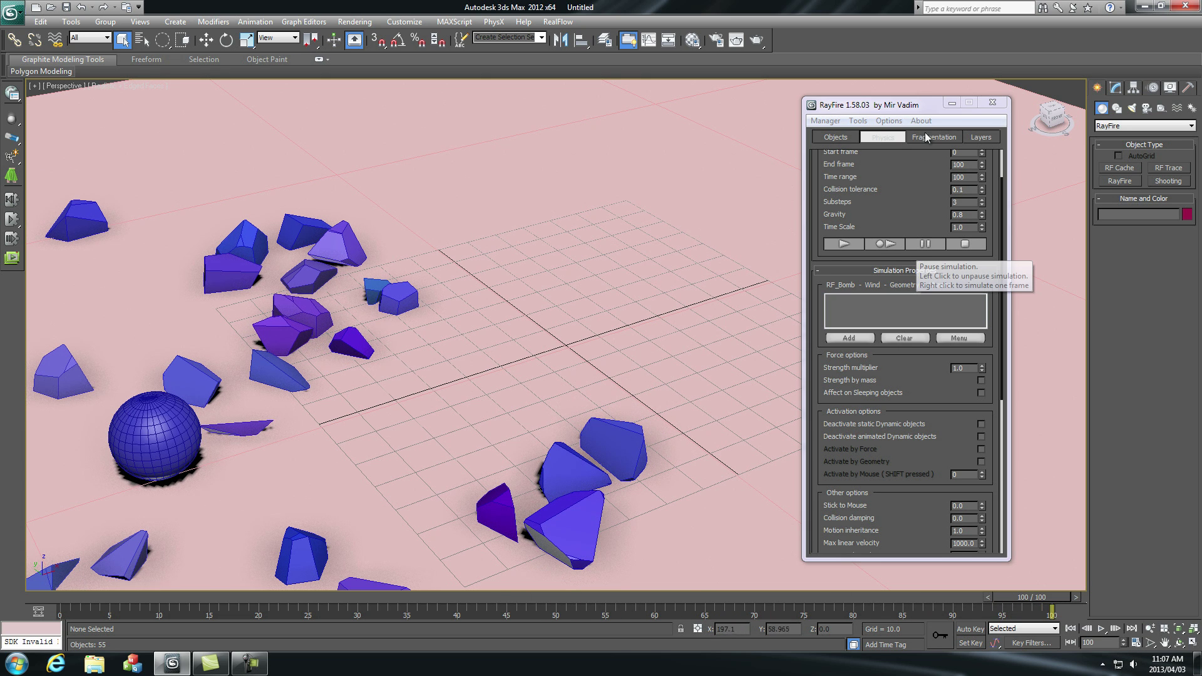
Close RayFire and scrub the baked animation, from intact box at frame 6 to scattered fragments by frame 58
click(1001, 104)
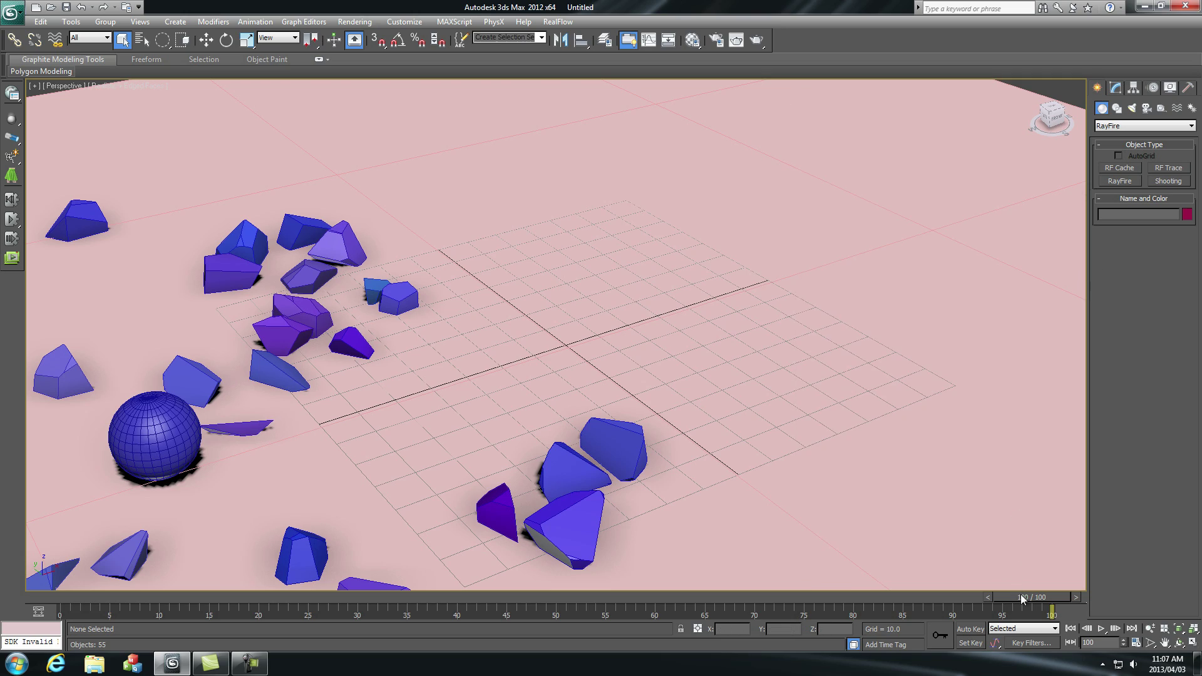
drag(1020, 595, 199, 600)
alt+middle_drag(438, 389, 609, 314)
scroll(714, 311, down, 3)
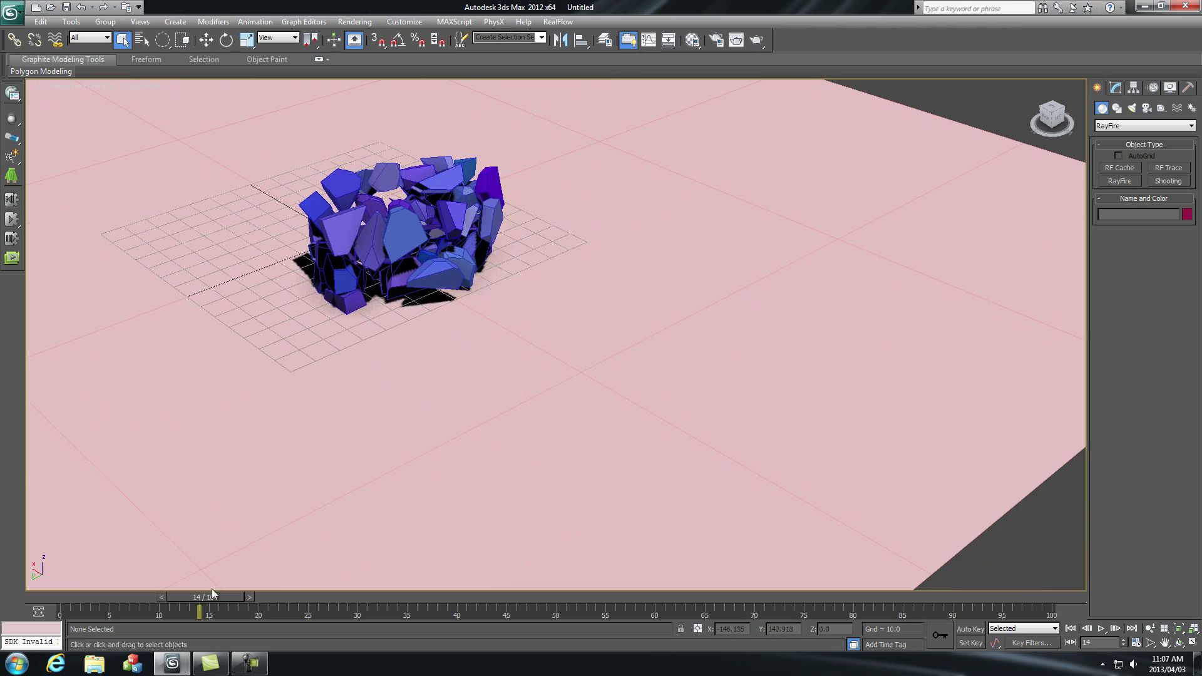
drag(215, 598, 134, 601)
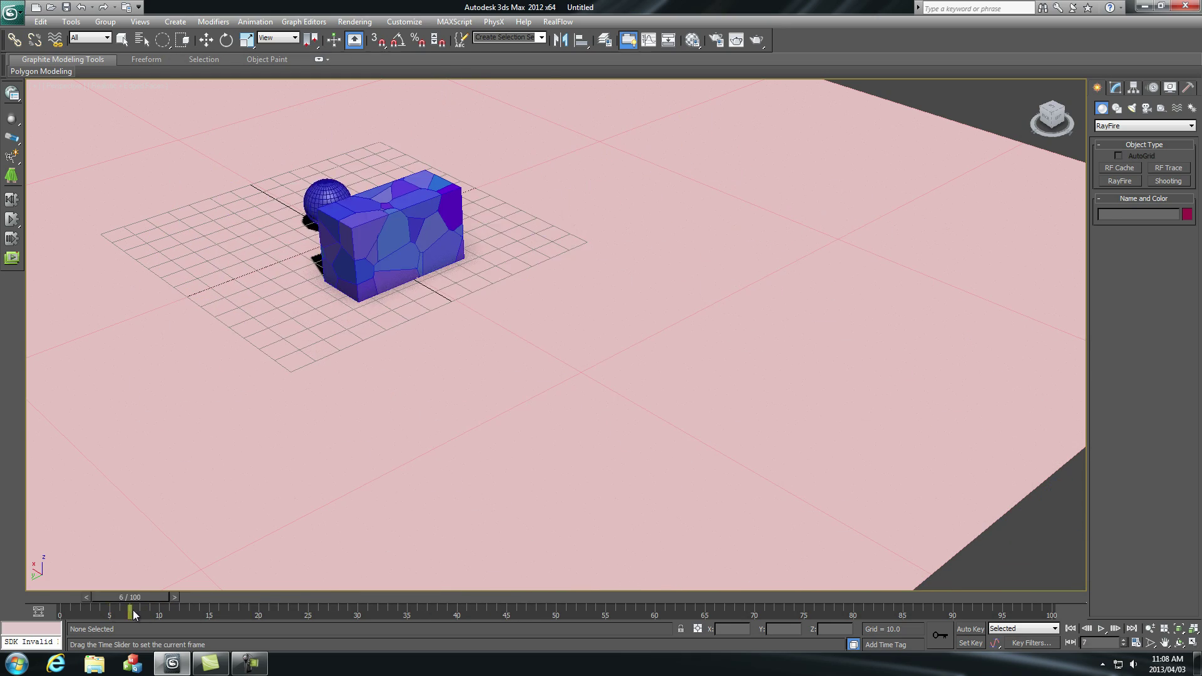